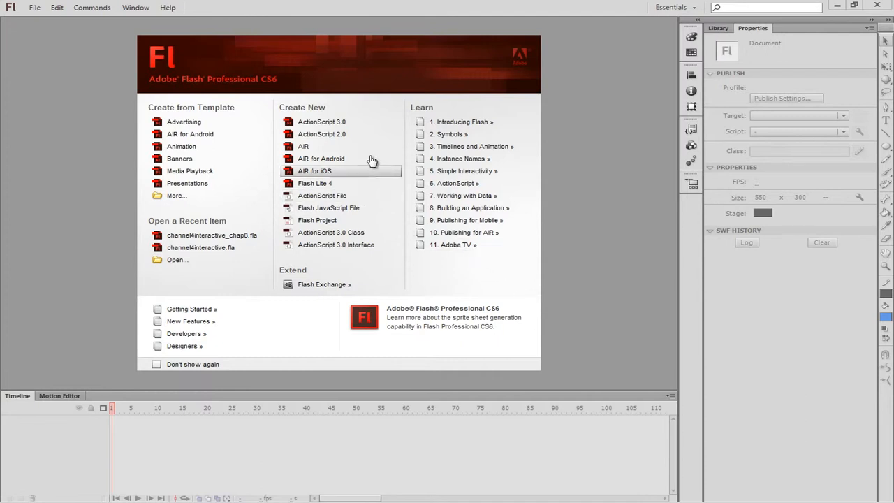
# - Create an ActionScript 3.0 document with a stage height of 300 px and turn off Snap to Objects
pyautogui.click(340, 124)
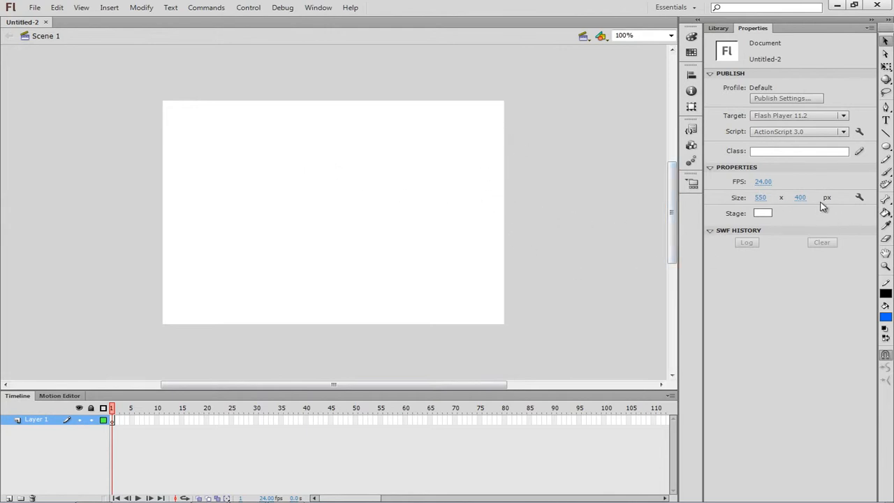
pyautogui.click(858, 199)
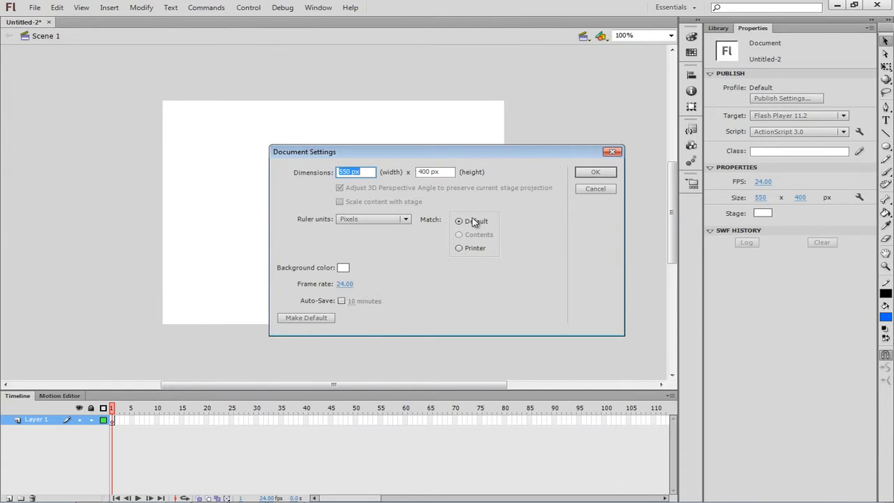
pyautogui.doubleClick(428, 171)
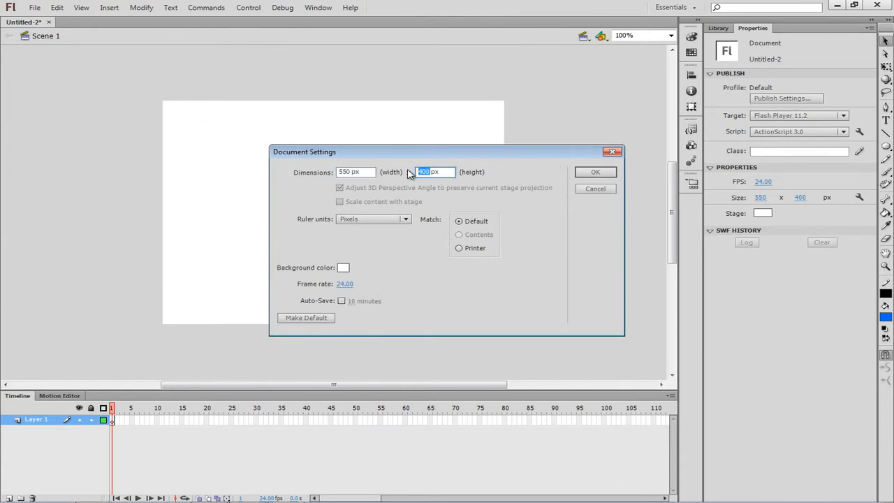
pyautogui.write('300')
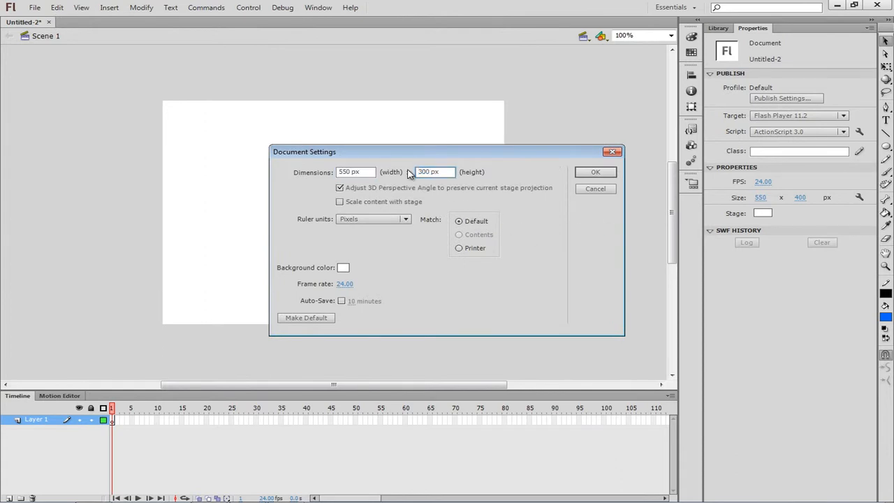
pyautogui.click(595, 172)
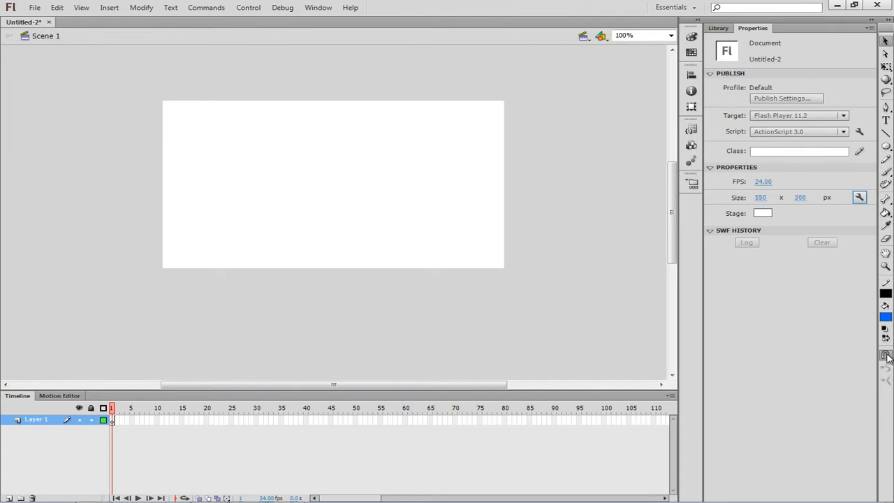
pyautogui.click(886, 356)
# - Draw a short test line across the stage's left edge with the Pencil tool, select its segments and delete it
pyautogui.click(886, 160)
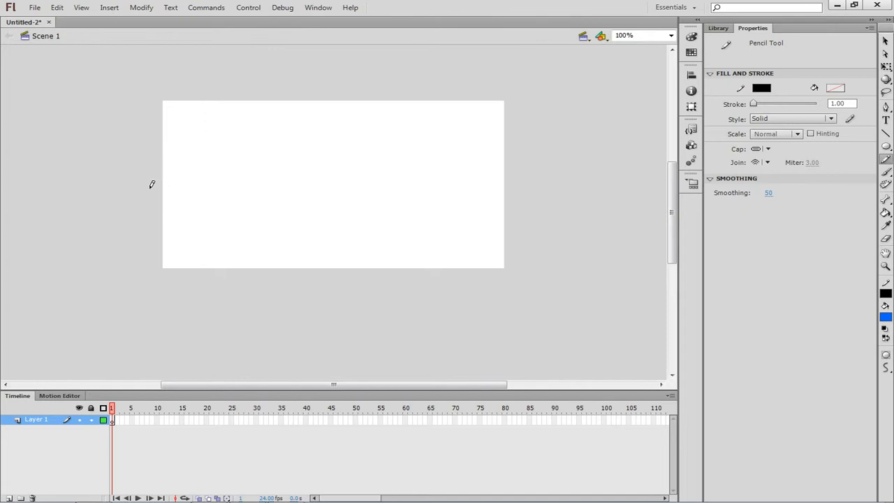
pyautogui.moveTo(151, 187); pyautogui.dragTo(186, 153)
pyautogui.click(885, 41)
pyautogui.click(160, 176)
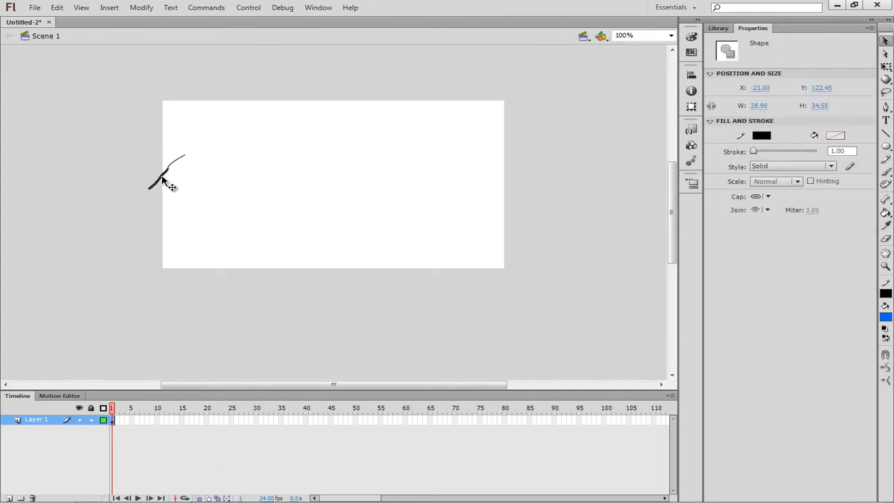
pyautogui.click(169, 167)
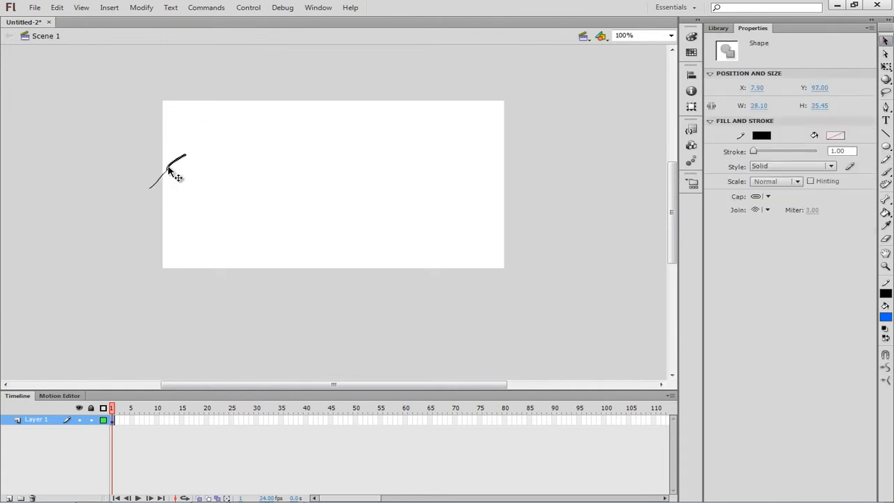
pyautogui.click(165, 175)
pyautogui.click(163, 179)
pyautogui.press('Delete')
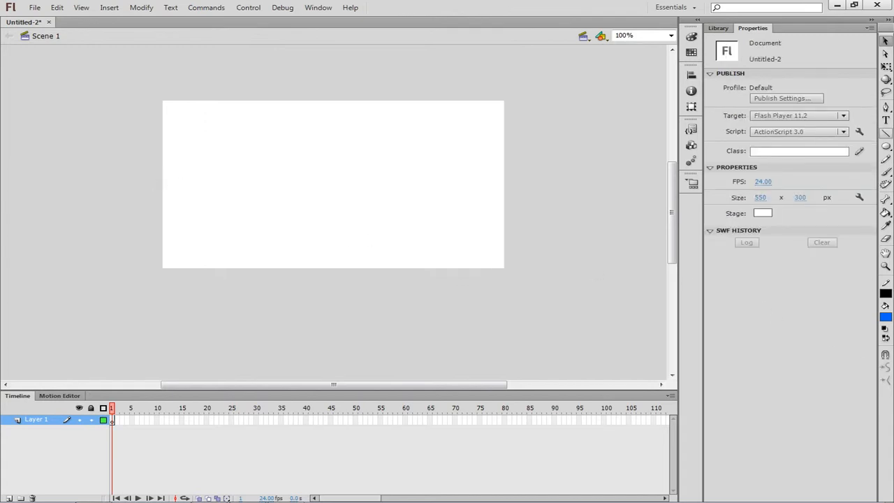
# - Draw two side-by-side mountain outlines across the stage with the Pencil tool in Smooth mode, about 271 px and 285 px wide
pyautogui.click(886, 159)
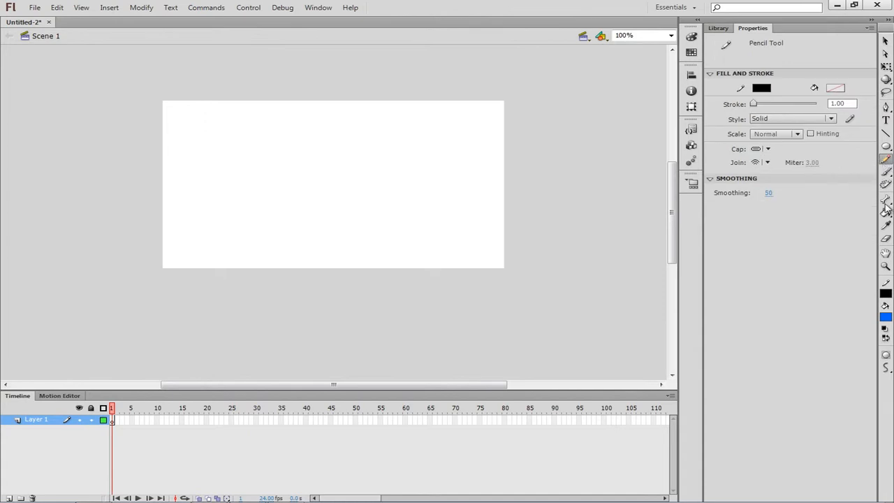
pyautogui.click(884, 371)
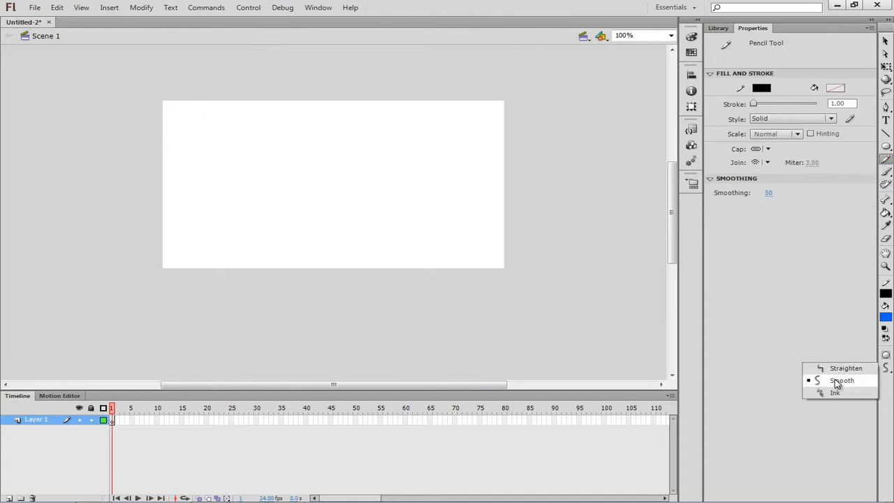
pyautogui.click(837, 382)
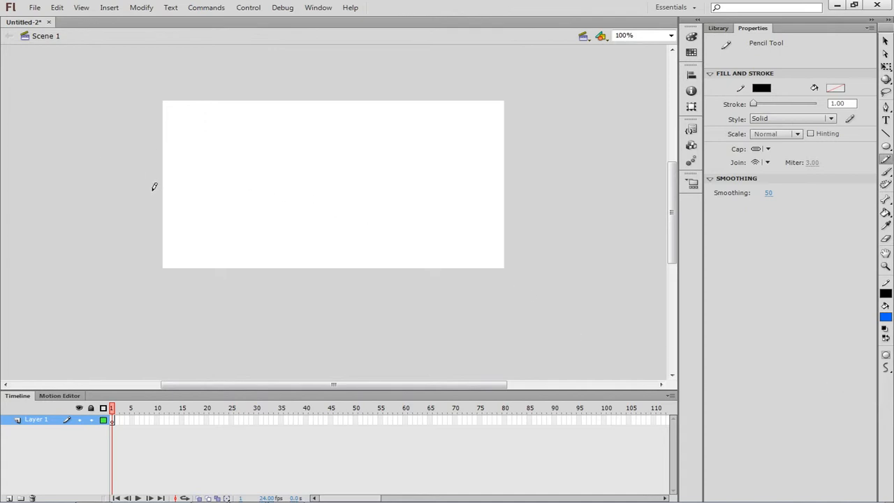
pyautogui.moveTo(155, 187)
pyautogui.mouseDown()
pyautogui.moveTo(214, 137)
pyautogui.moveTo(234, 137)
pyautogui.moveTo(322, 206)
pyautogui.mouseUp()
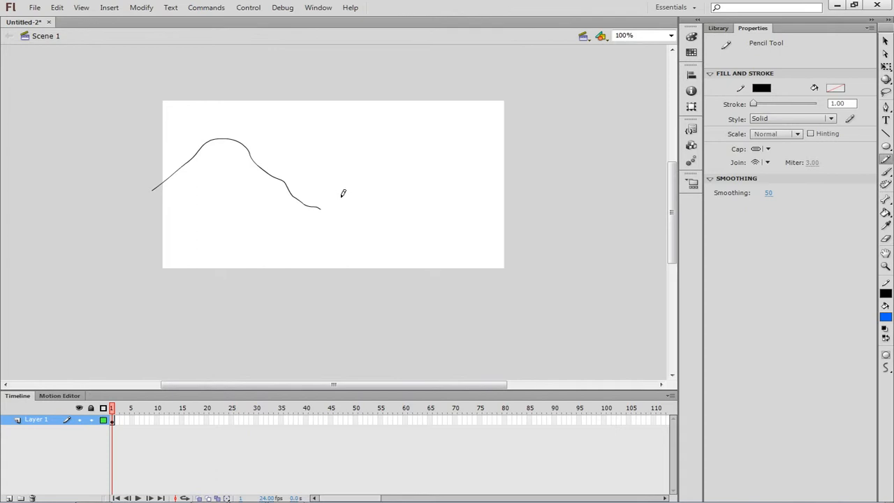
pyautogui.moveTo(341, 195)
pyautogui.mouseDown()
pyautogui.moveTo(399, 155)
pyautogui.moveTo(423, 150)
pyautogui.moveTo(455, 162)
pyautogui.moveTo(517, 221)
pyautogui.mouseUp()
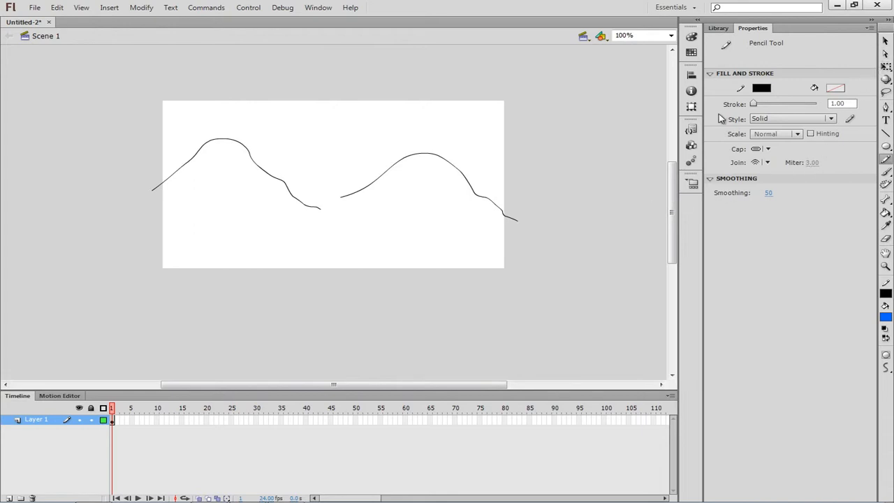
# - Select all segments of the left mountain outline and smooth it twice
pyautogui.click(884, 44)
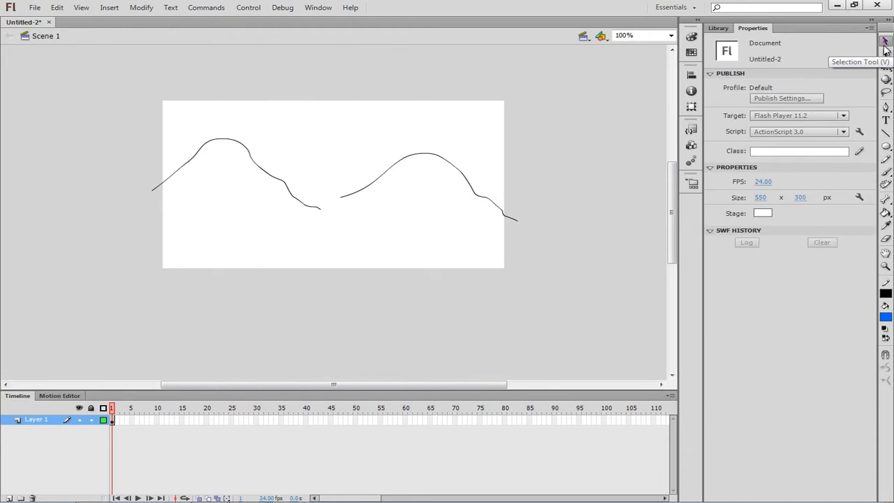
pyautogui.click(289, 190)
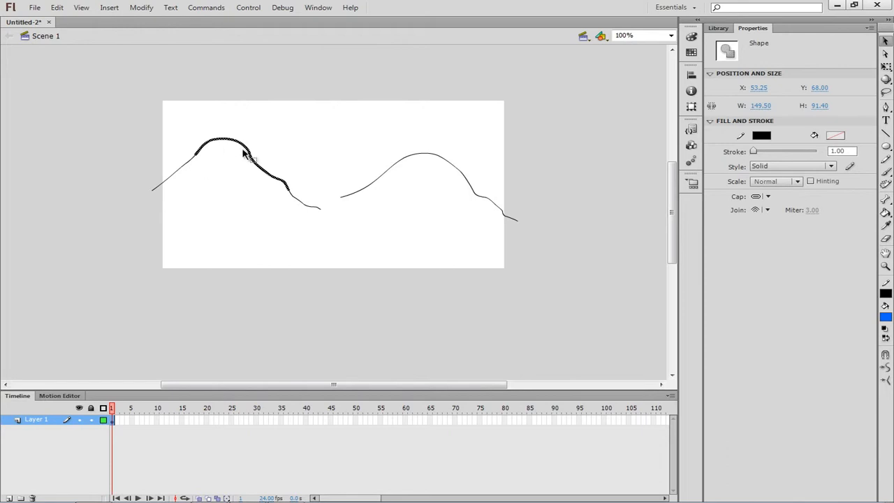
pyautogui.keyDown('shift'); pyautogui.click(179, 173); pyautogui.keyUp('shift')
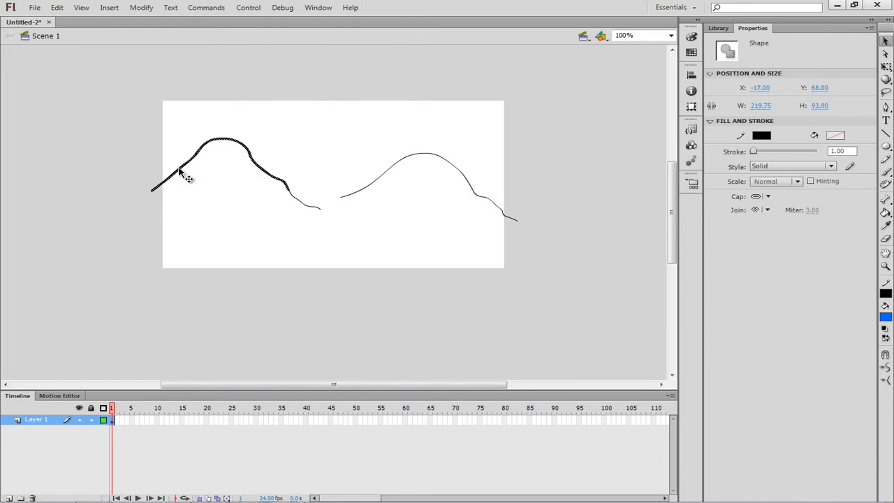
pyautogui.keyDown('shift'); pyautogui.click(309, 204); pyautogui.keyUp('shift')
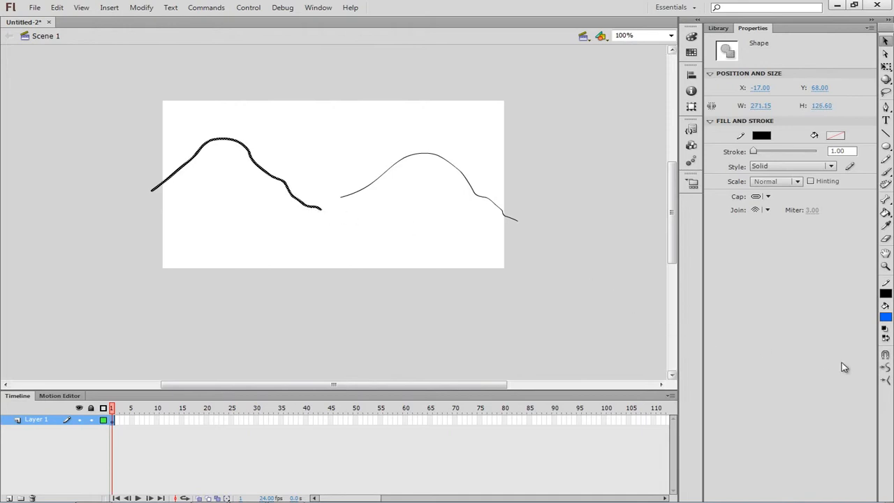
pyautogui.click(887, 371)
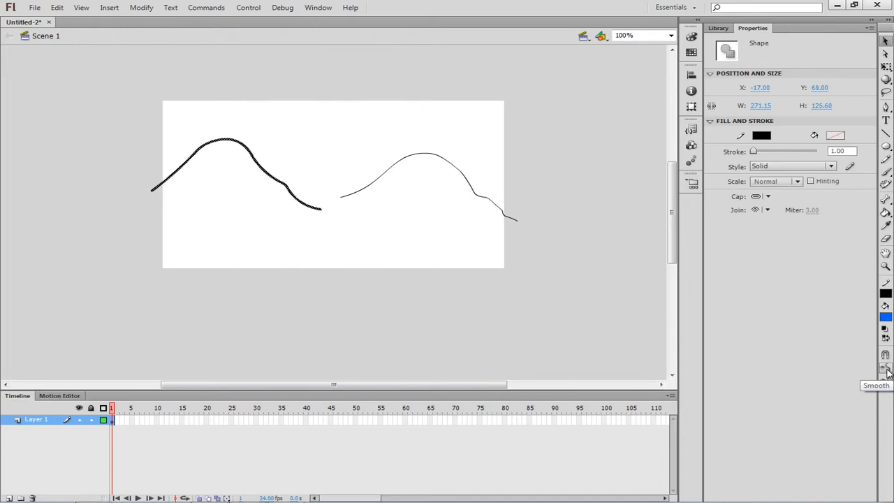
pyautogui.click(886, 371)
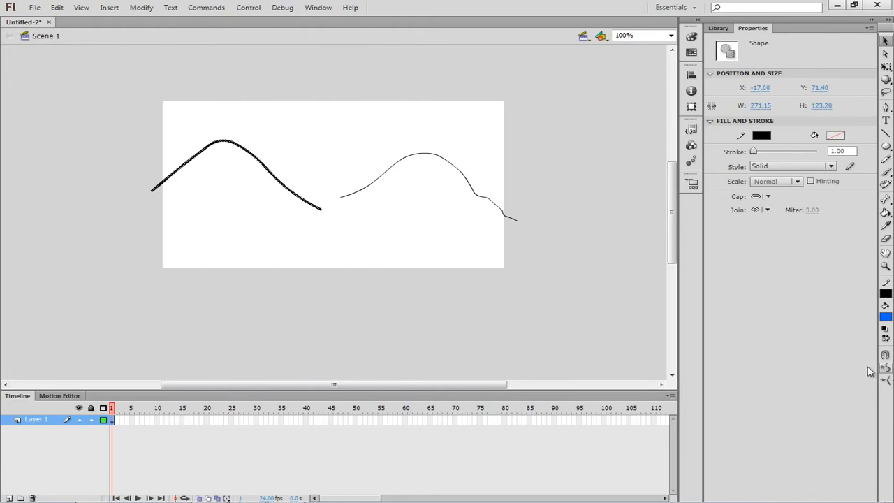
# - Select all segments of the right mountain outline, smooth it twice and deselect it
pyautogui.click(450, 169)
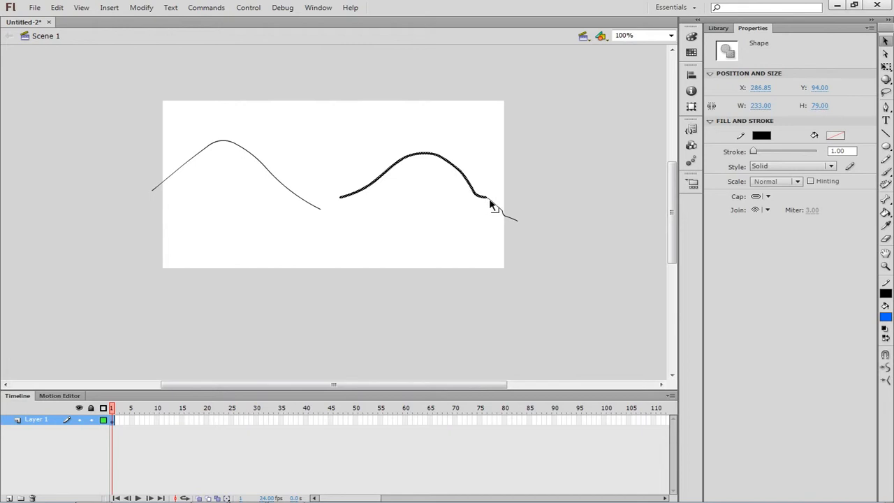
pyautogui.moveTo(491, 207); pyautogui.dragTo(517, 221)
pyautogui.click(885, 370)
pyautogui.click(885, 372)
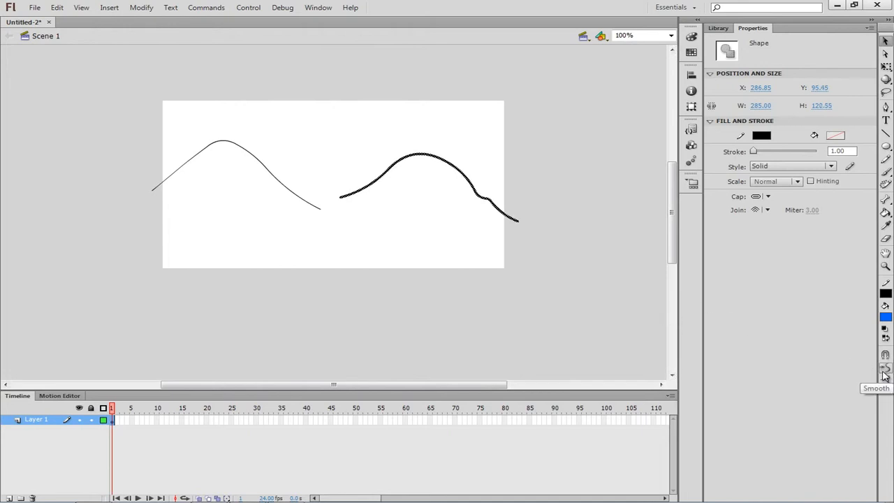
pyautogui.click(410, 225)
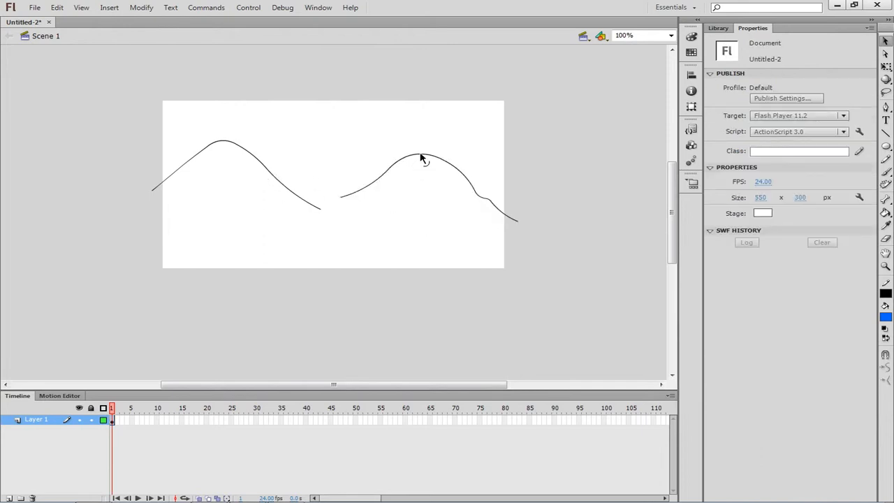
# - Reshape the right mountain's peak upward to the right and adjust the curve of the left mountain's lower right slope
pyautogui.moveTo(421, 153); pyautogui.dragTo(438, 147)
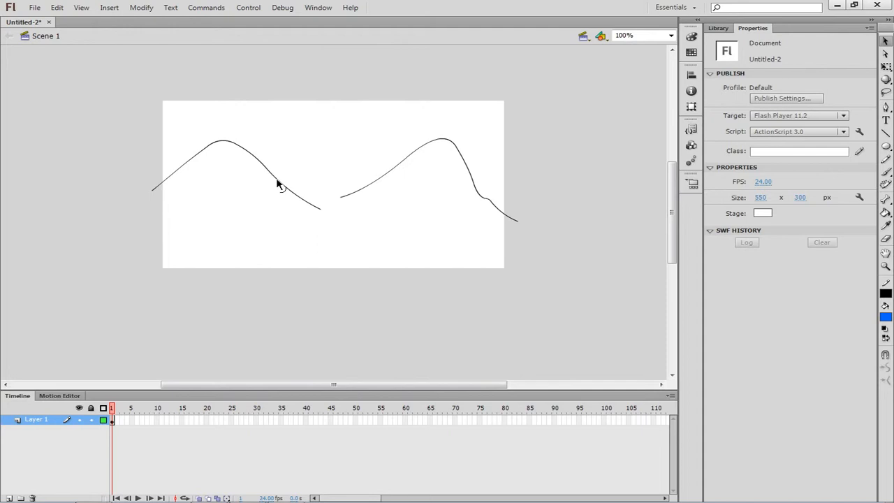
pyautogui.moveTo(277, 186); pyautogui.dragTo(291, 202)
pyautogui.moveTo(290, 197)
pyautogui.mouseDown()
pyautogui.moveTo(298, 192)
pyautogui.moveTo(286, 191)
pyautogui.moveTo(287, 176)
pyautogui.moveTo(273, 191)
pyautogui.moveTo(281, 182)
pyautogui.mouseUp()
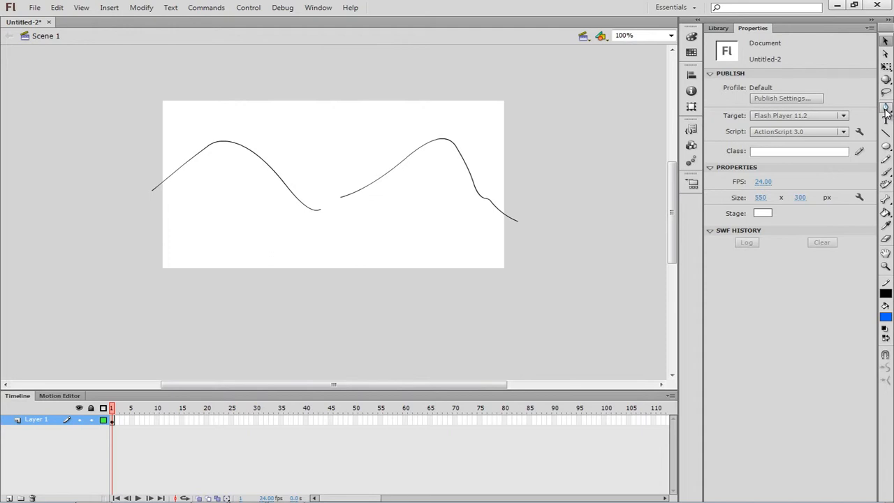
# - Draw a winding line with the Pen tool from the left mountain's foot to below the stage, about 160 x 150 px, and bend its upper curve
pyautogui.click(886, 107)
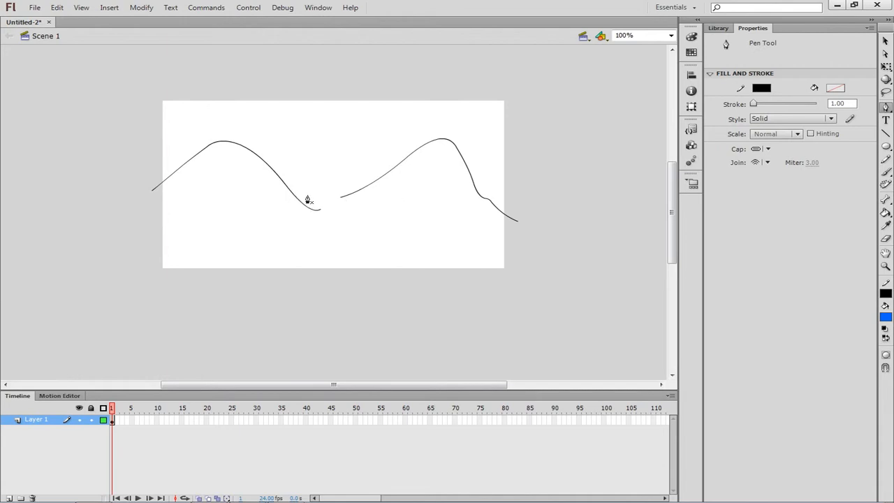
pyautogui.moveTo(308, 197); pyautogui.dragTo(323, 219)
pyautogui.moveTo(325, 221); pyautogui.dragTo(324, 216)
pyautogui.moveTo(289, 245); pyautogui.dragTo(246, 260)
pyautogui.click(240, 256)
pyautogui.moveTo(215, 273); pyautogui.dragTo(212, 283)
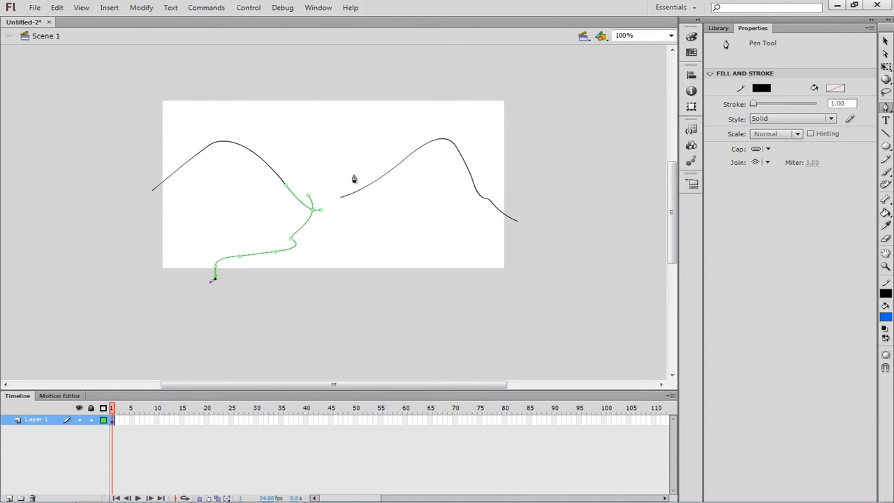
pyautogui.click(886, 41)
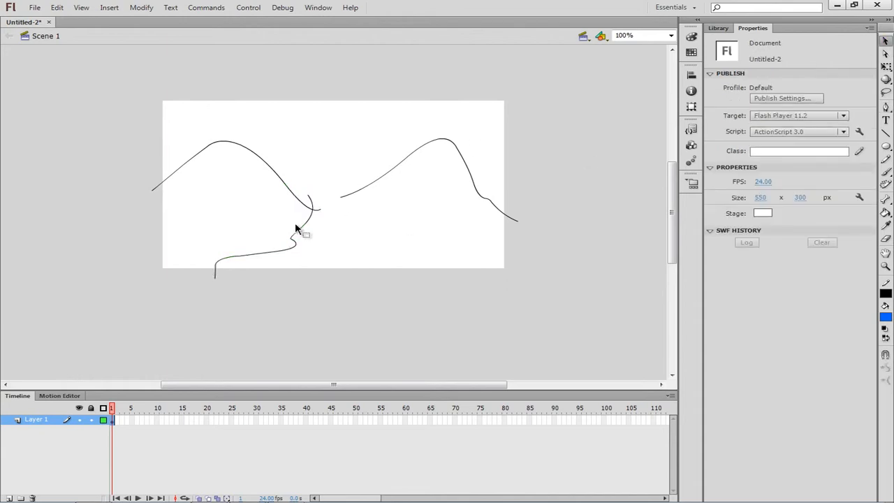
pyautogui.moveTo(302, 227); pyautogui.dragTo(305, 236)
# - Select the whole winding line and place a duplicate at about X 138, Y 174, meeting the right mountain's left end
pyautogui.click(294, 247)
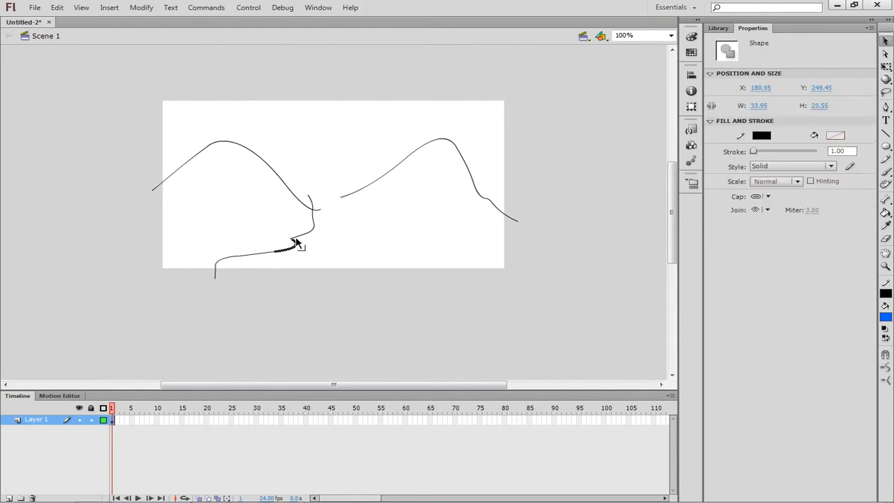
pyautogui.keyDown('shift'); pyautogui.click(301, 235); pyautogui.keyUp('shift')
pyautogui.keyDown('shift'); pyautogui.click(313, 204); pyautogui.keyUp('shift')
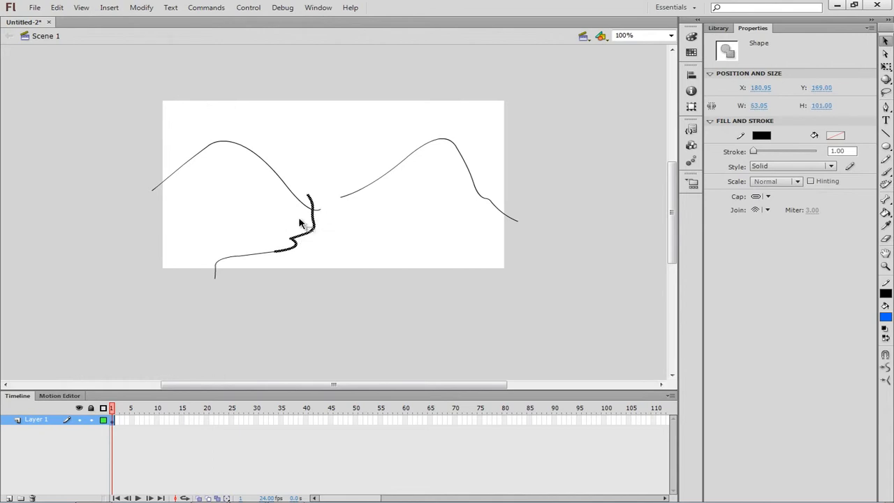
pyautogui.keyDown('shift'); pyautogui.click(269, 253); pyautogui.keyUp('shift')
pyautogui.keyDown('shift'); pyautogui.click(222, 260); pyautogui.keyUp('shift')
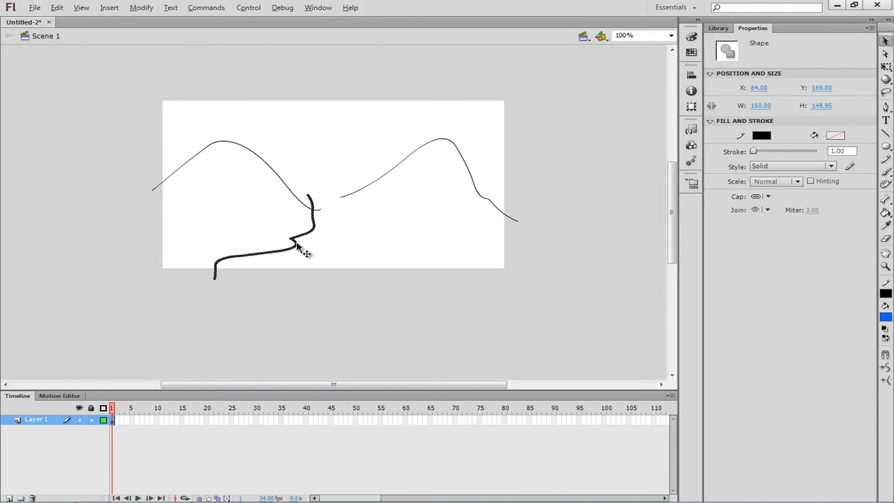
pyautogui.moveTo(296, 243)
pyautogui.keyDown('alt'); pyautogui.mouseDown()
pyautogui.moveTo(332, 243)
pyautogui.moveTo(334, 253)
pyautogui.moveTo(330, 246)
pyautogui.mouseUp(); pyautogui.keyUp('alt')
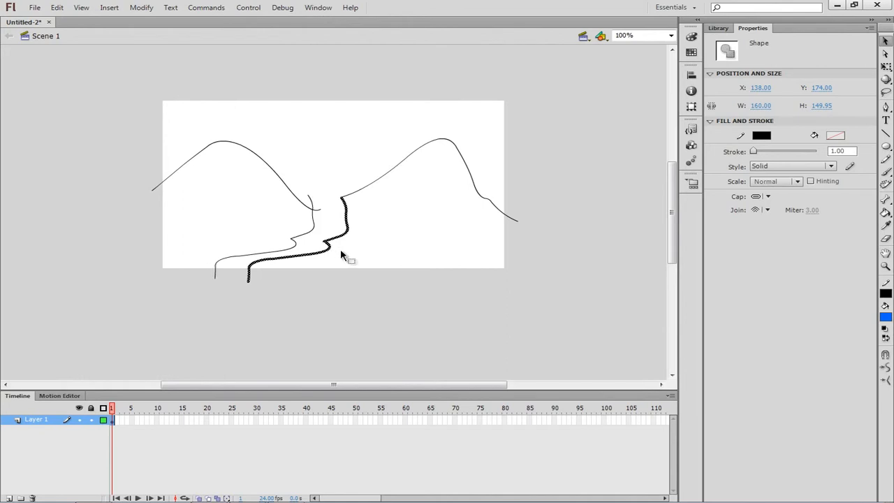
pyautogui.click(329, 257)
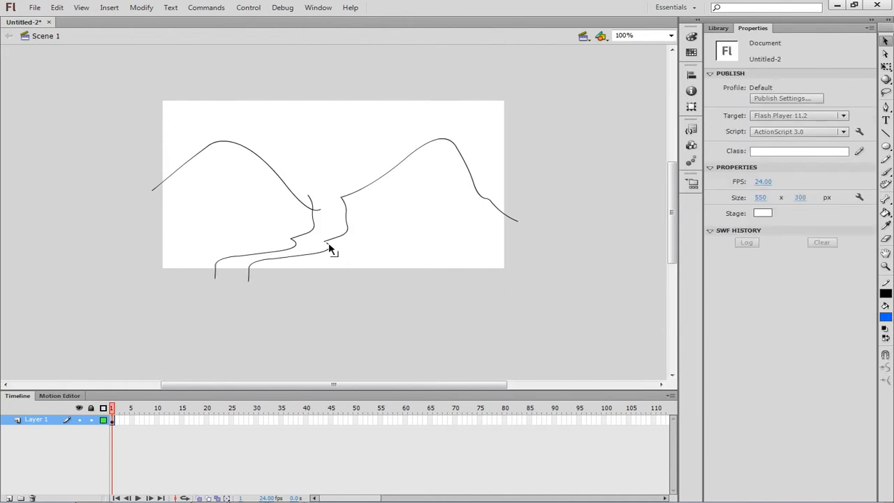
pyautogui.click(329, 248)
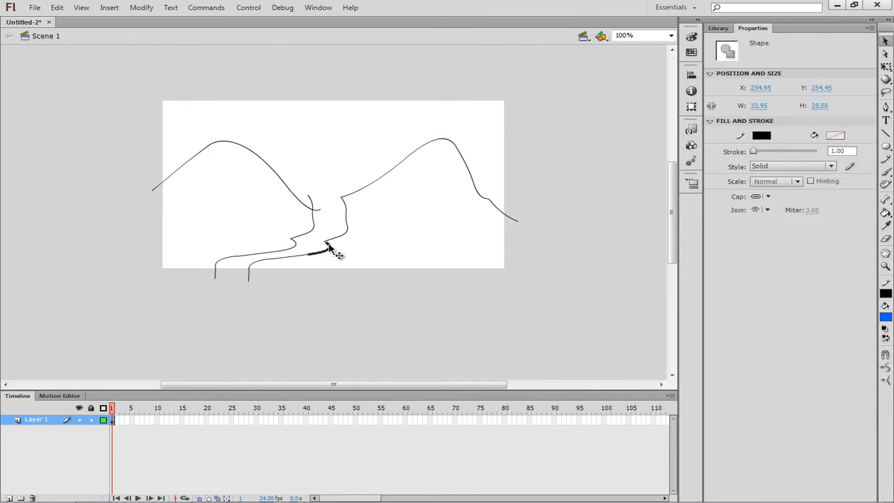
pyautogui.moveTo(329, 248); pyautogui.dragTo(329, 243)
pyautogui.click(341, 247)
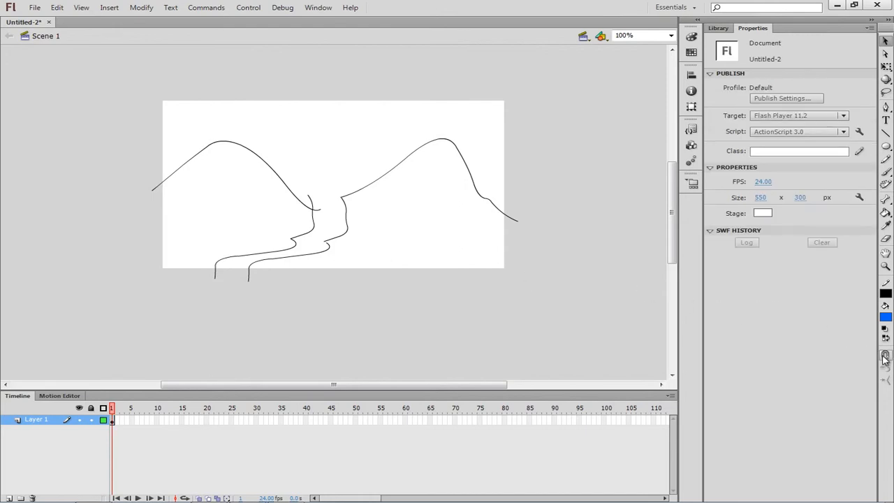
# - Turn on snapping to objects, sharpen the corner of the right winding line's lower bend, and reshape its bottom end near the stage's lower edge
pyautogui.click(885, 355)
pyautogui.moveTo(328, 249); pyautogui.dragTo(327, 245)
pyautogui.moveTo(325, 243); pyautogui.dragTo(325, 243)
pyautogui.moveTo(264, 264); pyautogui.dragTo(266, 273)
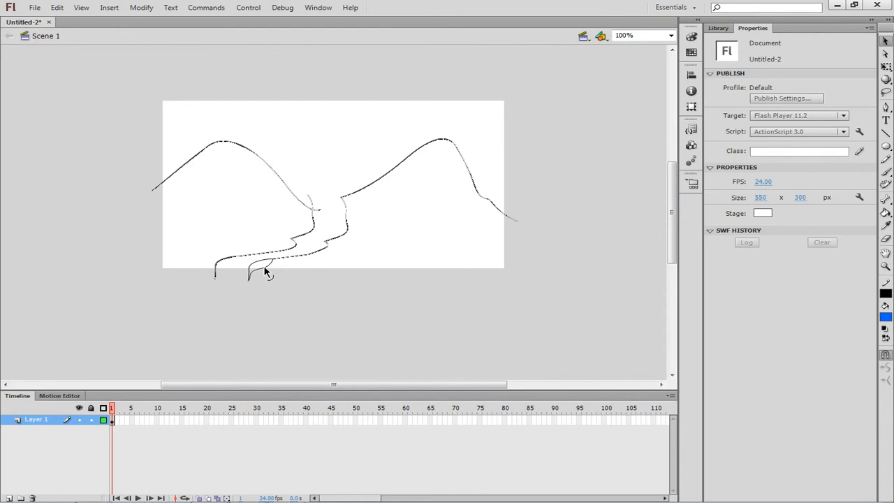
pyautogui.moveTo(259, 274); pyautogui.dragTo(282, 262)
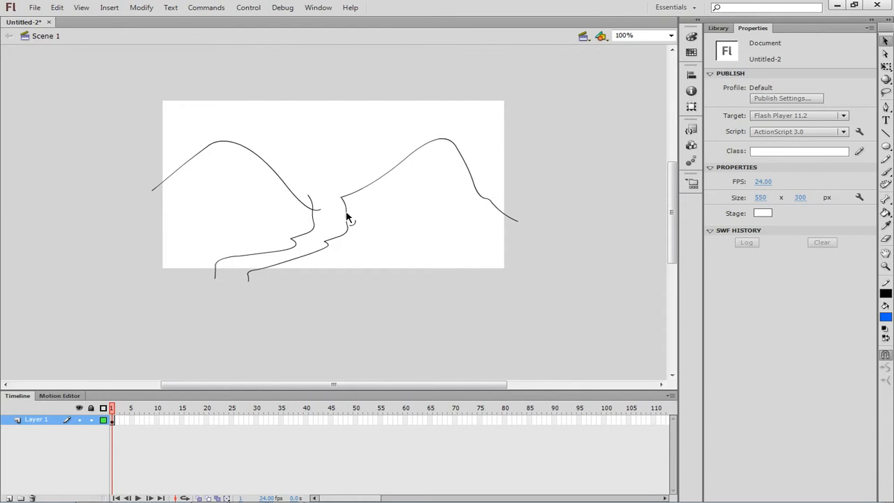
# - With snapping off, pull the right winding line's upper end away from the right mountain, up and left towards the left mountain's slope
pyautogui.moveTo(343, 215); pyautogui.dragTo(341, 209)
pyautogui.click(886, 354)
pyautogui.moveTo(341, 200); pyautogui.dragTo(310, 188)
pyautogui.click(342, 202)
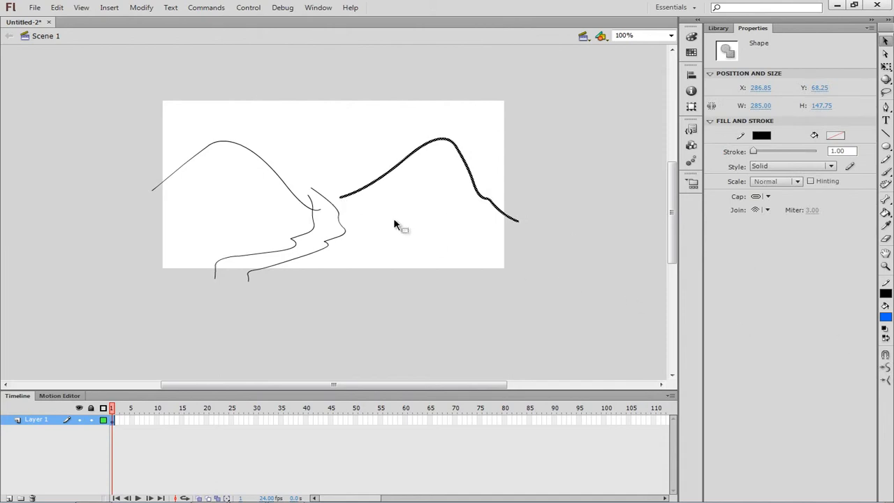
pyautogui.click(370, 209)
# - With snapping on, join the right mountain's left end to the winding line and bend the left winding line's bottom end outward left
pyautogui.click(886, 354)
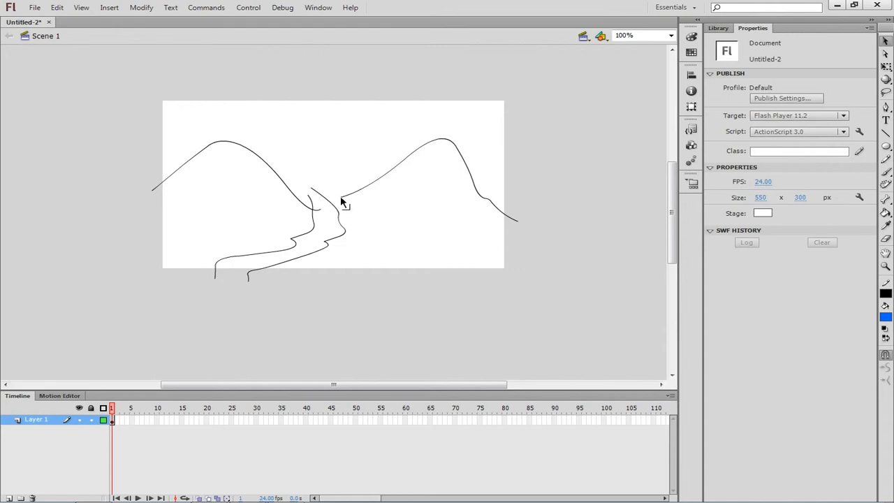
pyautogui.moveTo(341, 198); pyautogui.dragTo(333, 203)
pyautogui.moveTo(216, 271); pyautogui.dragTo(200, 273)
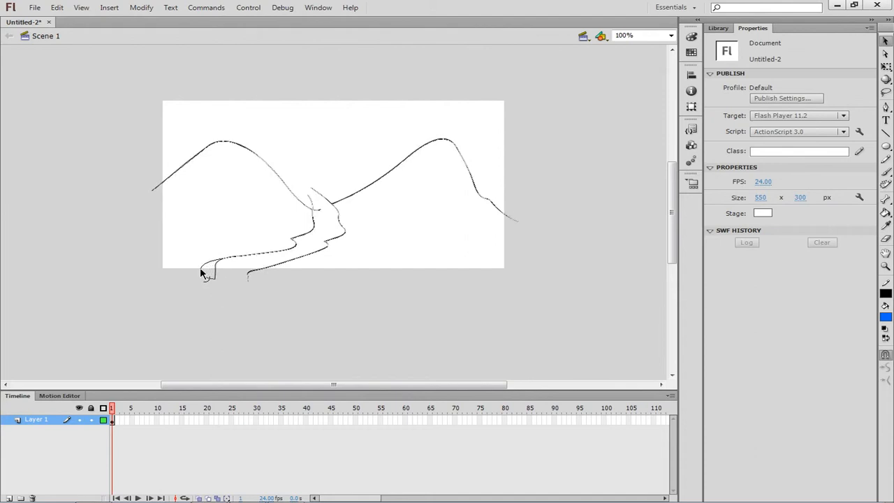
pyautogui.moveTo(195, 276); pyautogui.dragTo(214, 278)
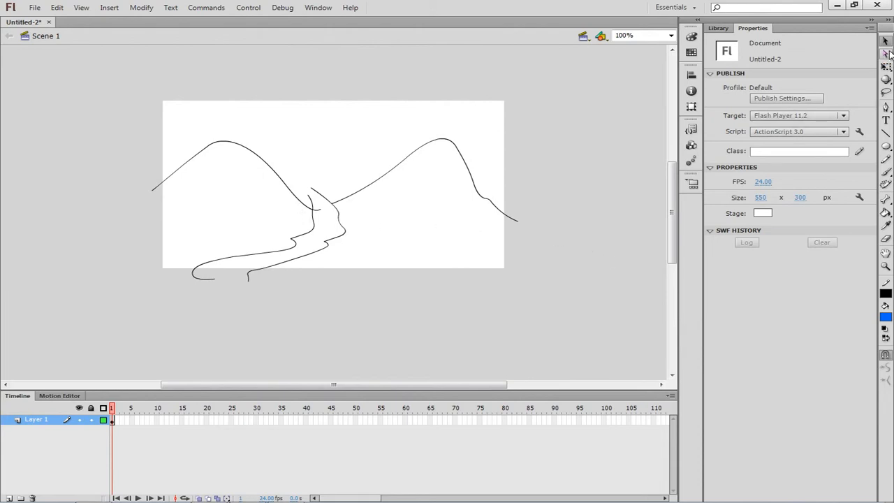
# - Delete the short piece of the left mountain's outline that sticks out past the left winding line
pyautogui.click(306, 208)
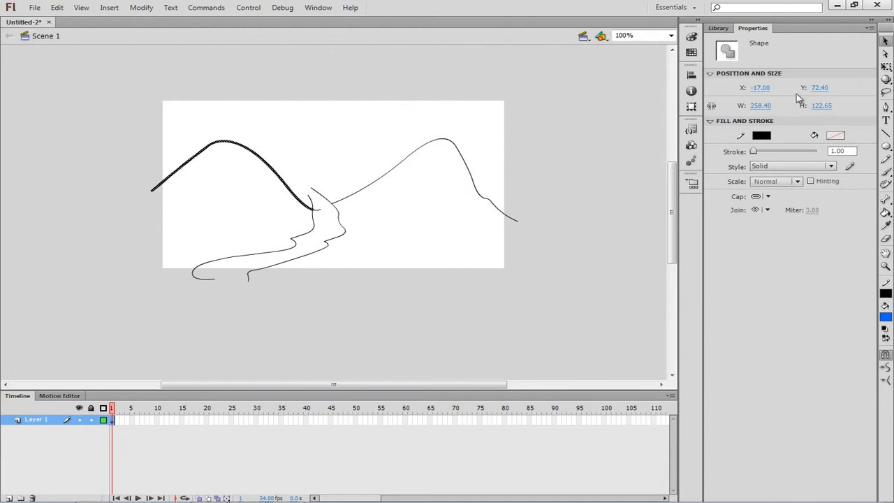
pyautogui.click(886, 162)
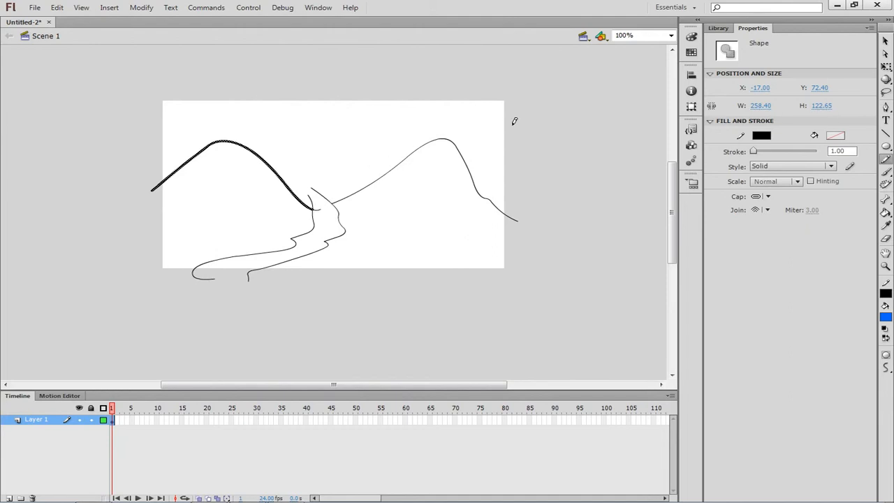
pyautogui.click(886, 41)
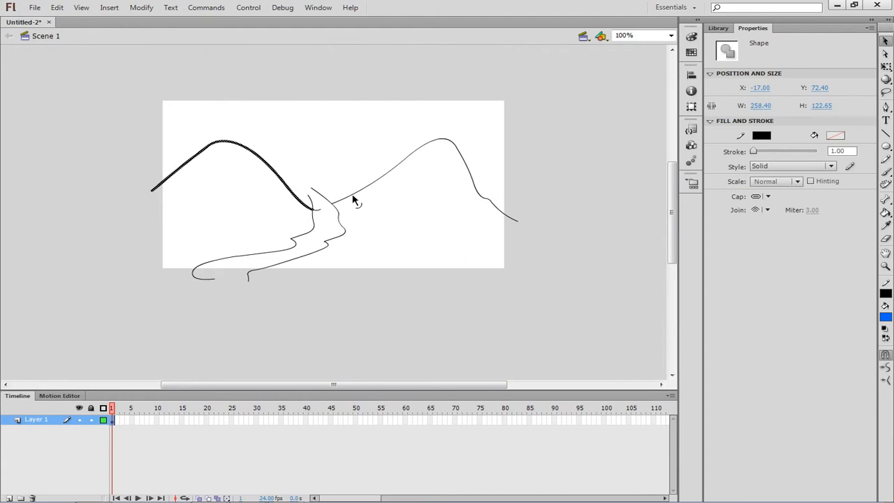
pyautogui.click(317, 211)
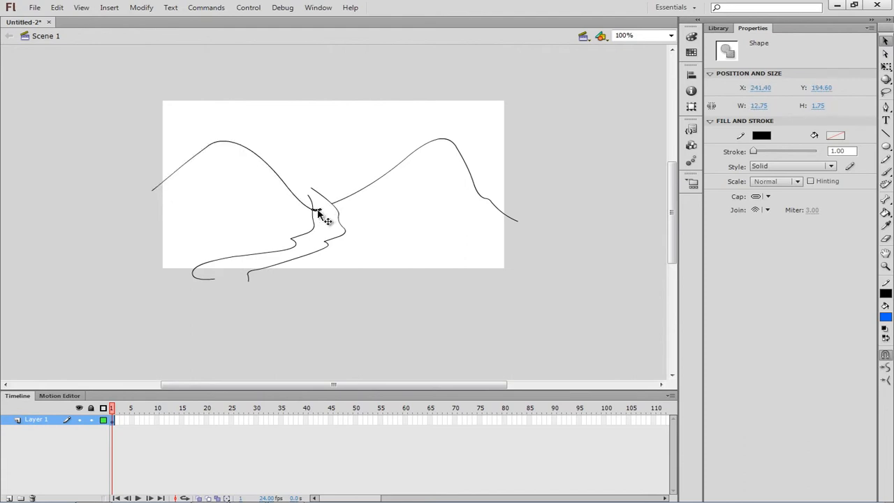
pyautogui.press('Delete')
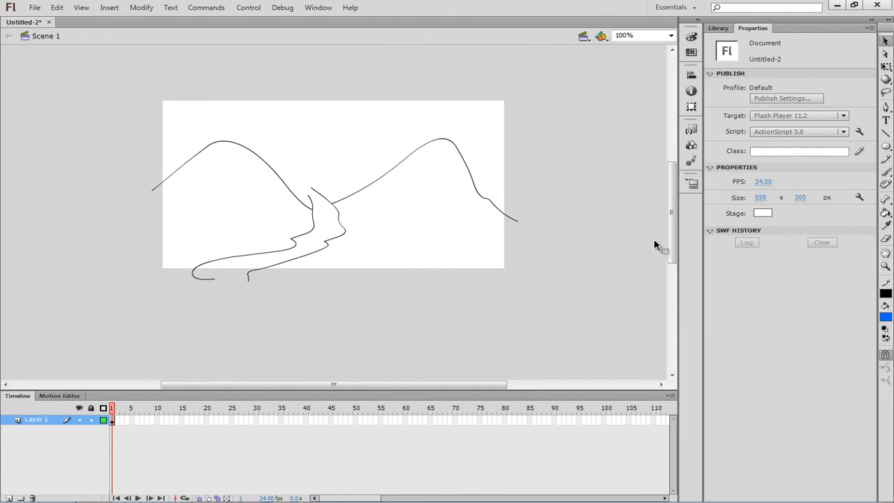
# - Draw straight lines just outside the stage's right, bottom and left edges with the Line tool to enclose the mountain areas
pyautogui.click(886, 134)
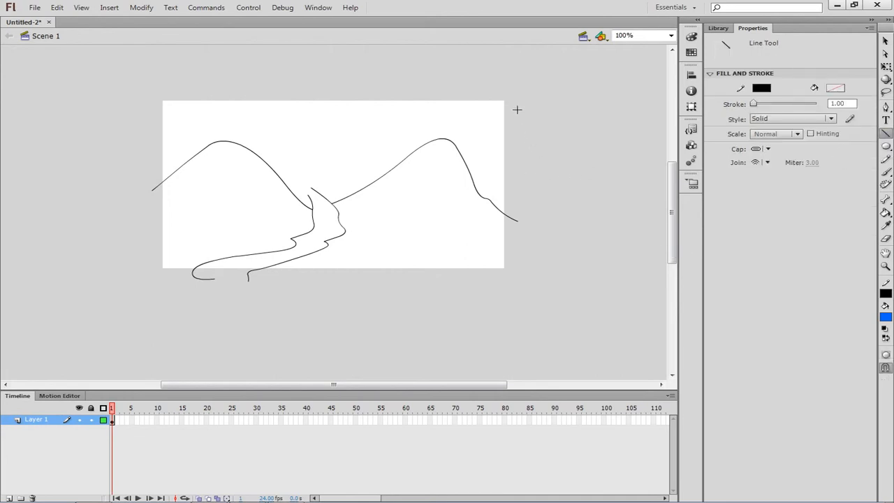
pyautogui.moveTo(514, 94)
pyautogui.mouseDown()
pyautogui.moveTo(514, 276)
pyautogui.moveTo(145, 270)
pyautogui.moveTo(145, 277)
pyautogui.mouseUp()
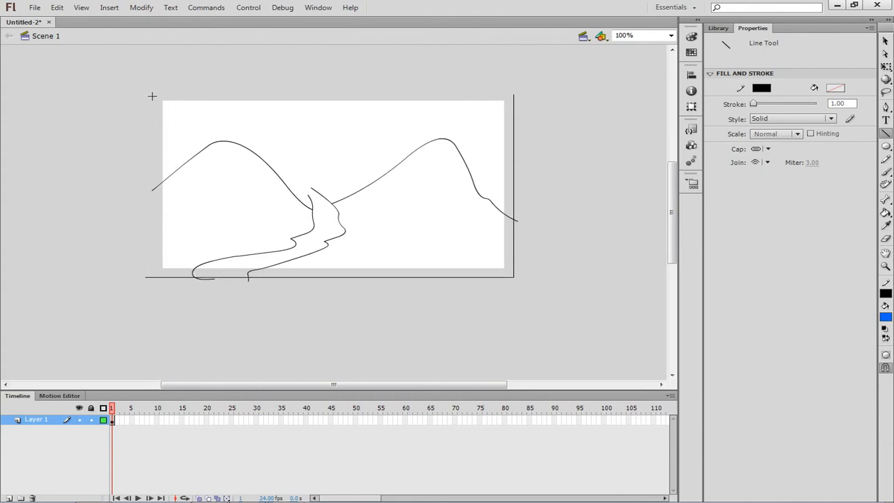
pyautogui.moveTo(153, 96); pyautogui.dragTo(153, 278)
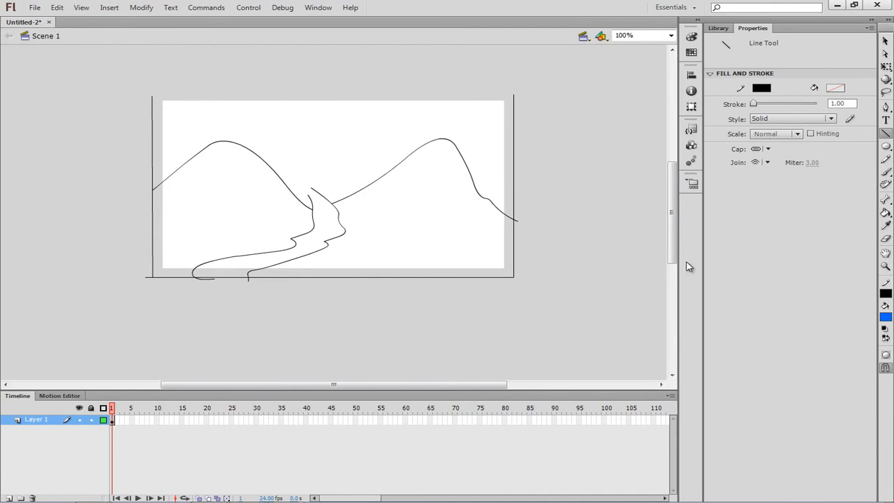
# - Fill the right and left mountain areas with bright green #00FF00 using the Paint Bucket tool
pyautogui.click(886, 214)
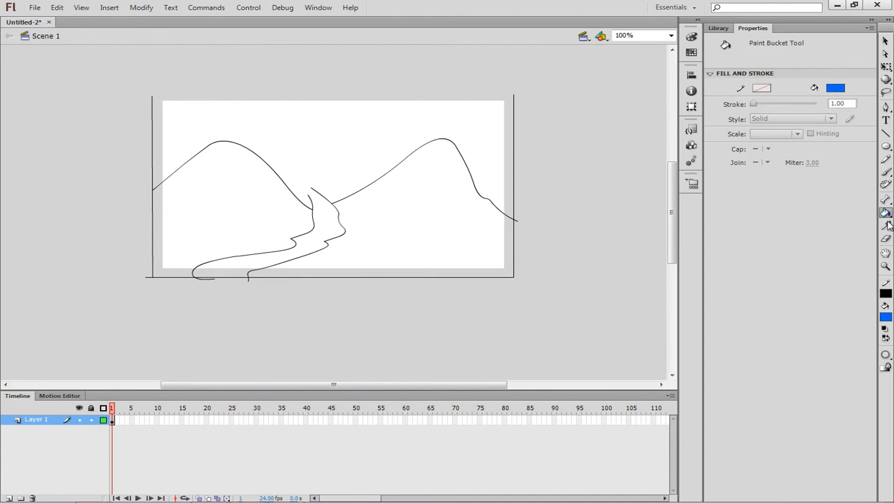
pyautogui.click(886, 318)
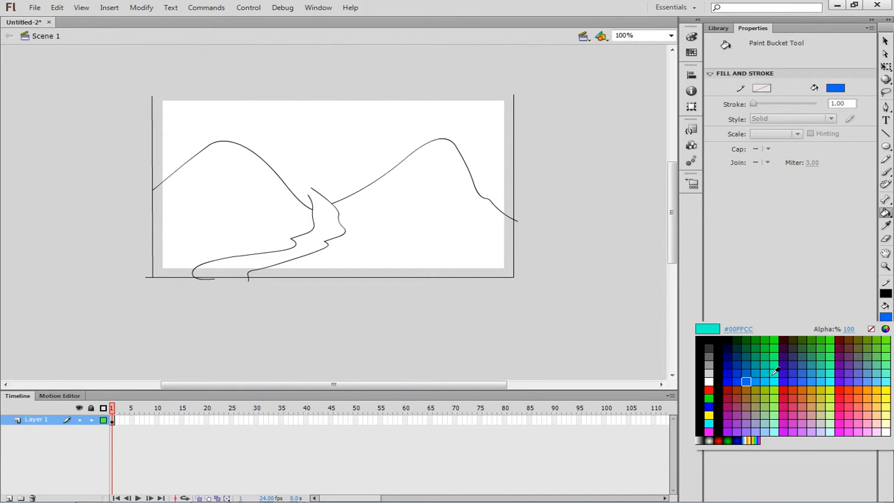
pyautogui.click(775, 343)
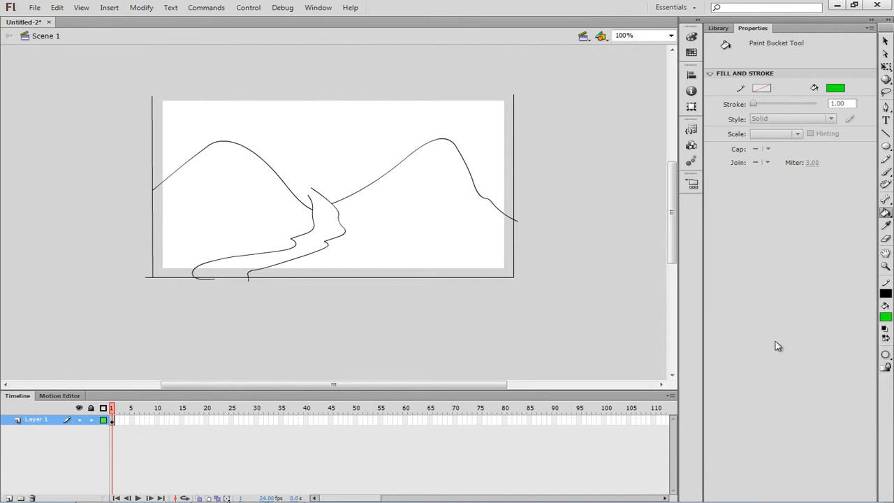
pyautogui.click(453, 217)
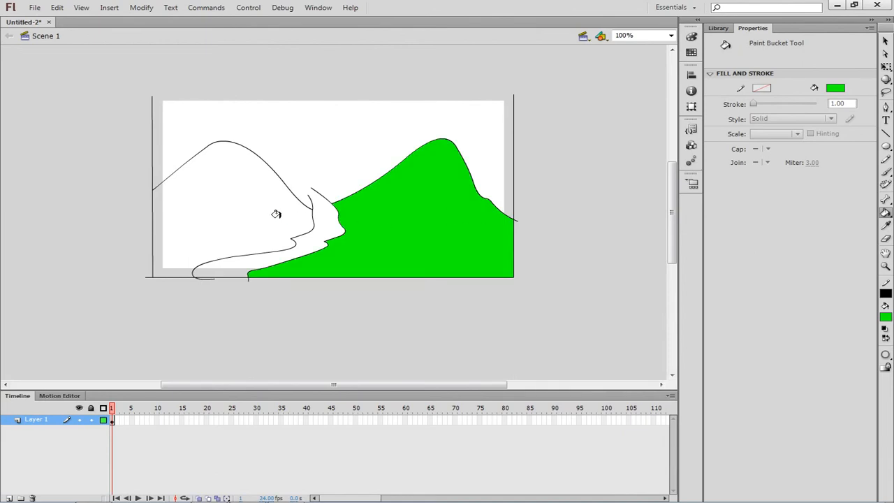
pyautogui.click(227, 209)
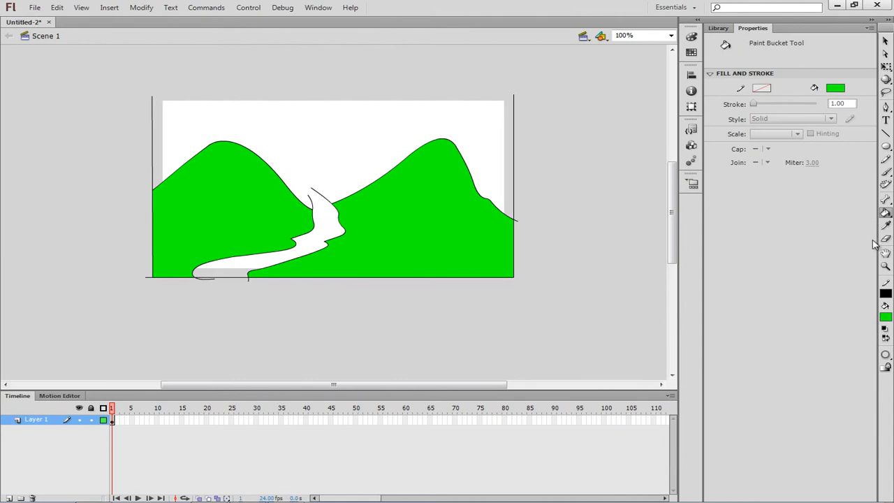
# - Set the fill colour to light blue and extend the upper ends of both winding lines onto the left mountain's right slope
pyautogui.click(887, 318)
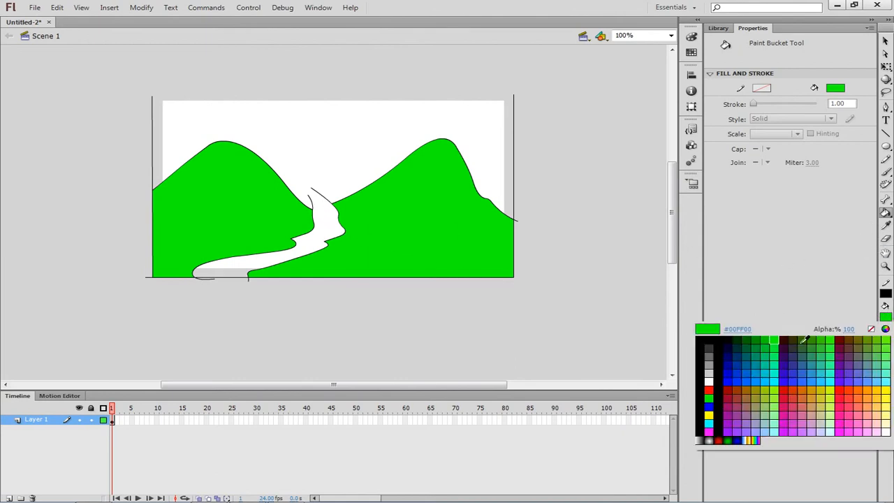
pyautogui.click(760, 387)
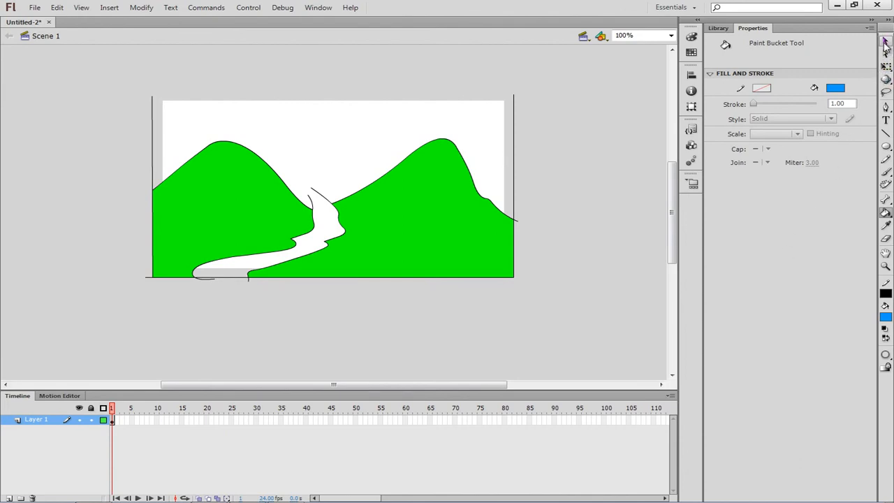
pyautogui.click(885, 40)
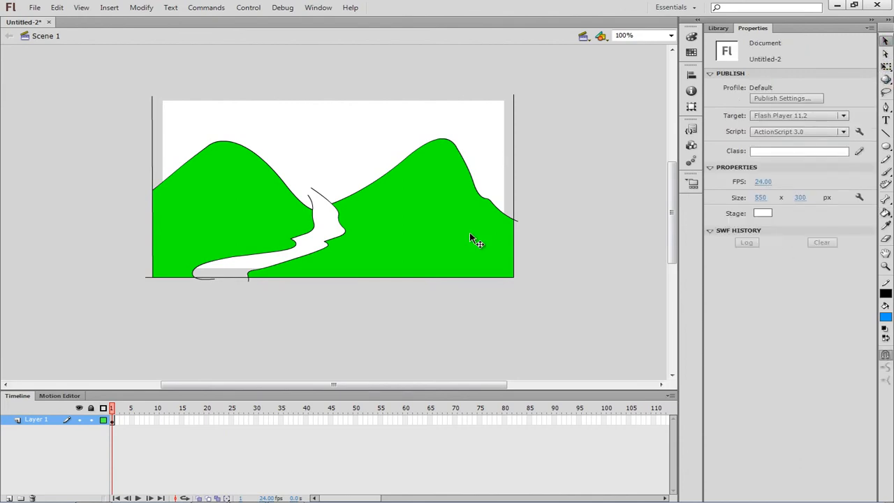
pyautogui.doubleClick(299, 199)
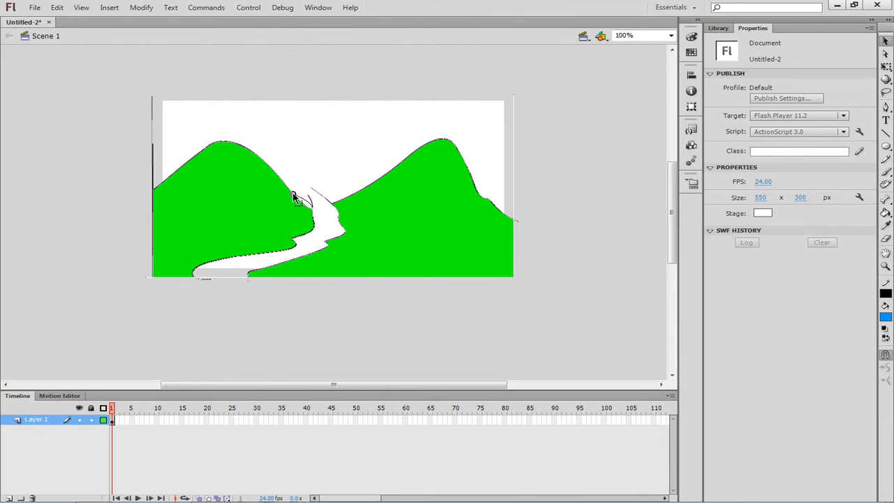
pyautogui.click(299, 195)
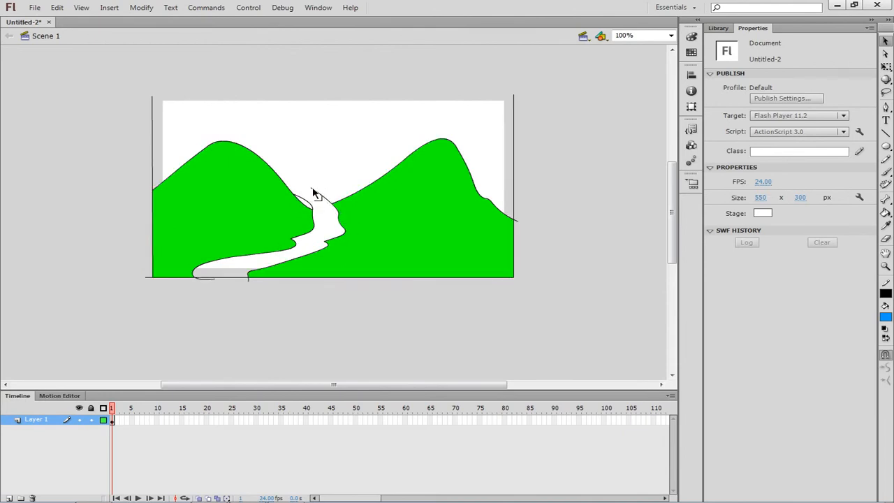
pyautogui.doubleClick(300, 190)
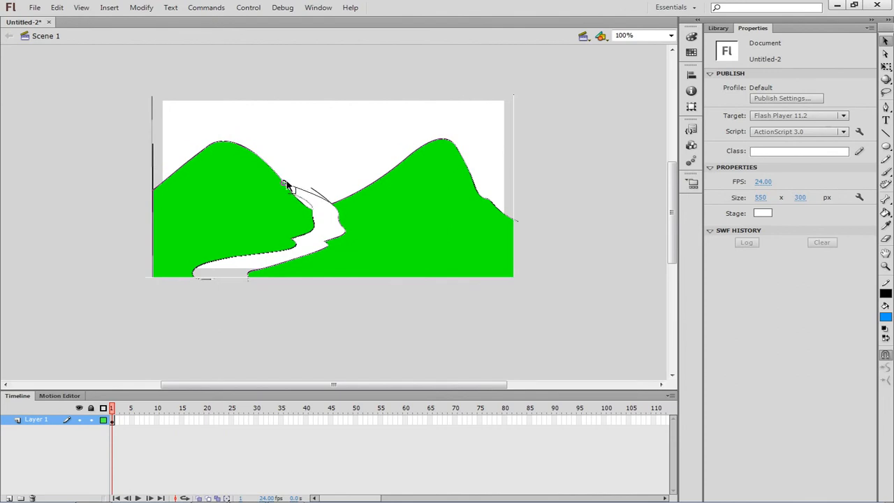
pyautogui.moveTo(286, 182); pyautogui.dragTo(285, 184)
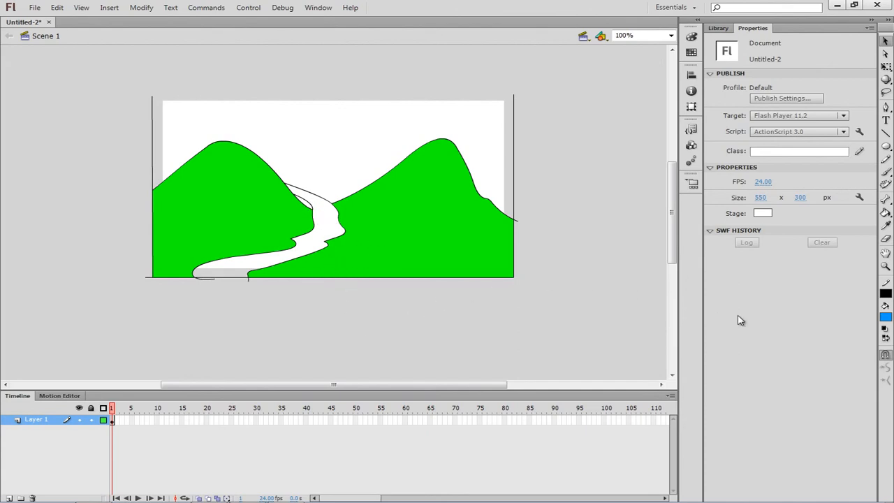
# - Fill the closed winding channel between the mountains with the light blue colour using the Paint Bucket tool
pyautogui.click(886, 214)
pyautogui.click(885, 213)
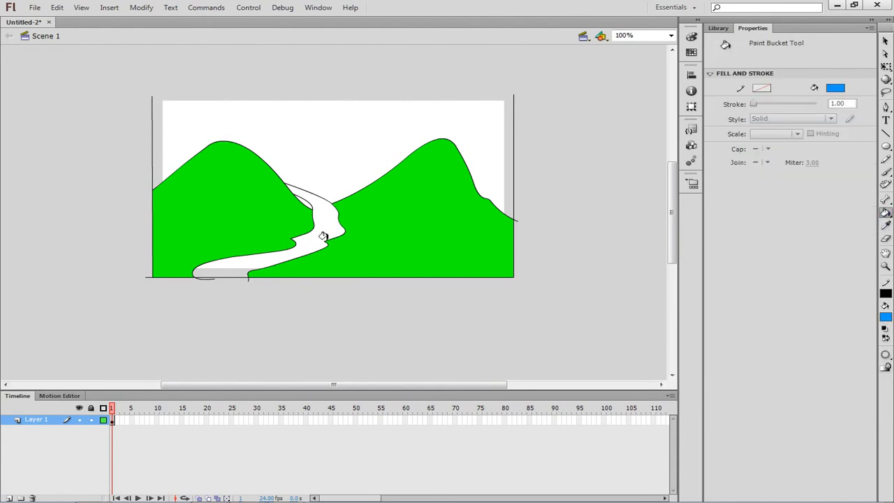
pyautogui.click(320, 230)
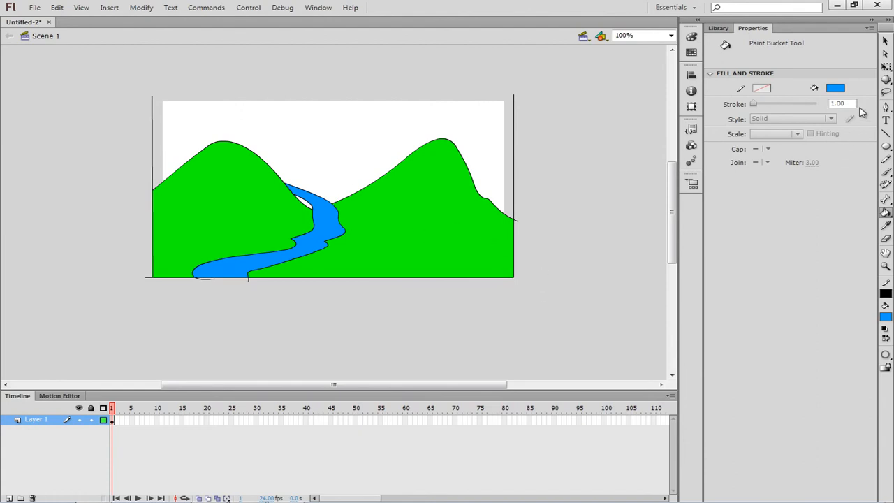
# - Select all connected black outlines of the landscape and delete them, keeping only the fills
pyautogui.click(886, 43)
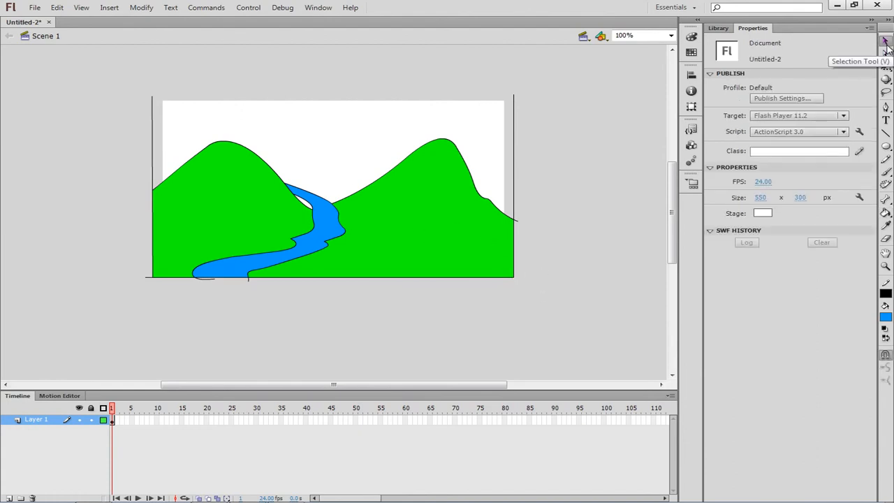
pyautogui.doubleClick(514, 183)
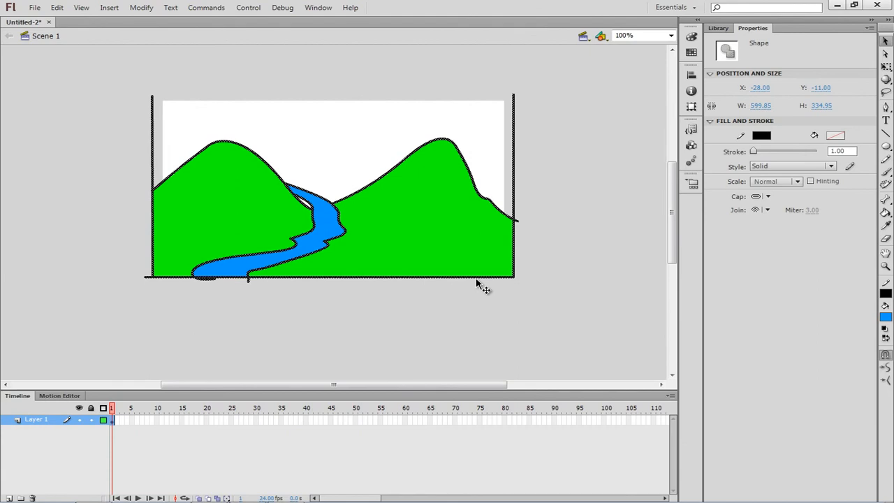
pyautogui.press('Delete')
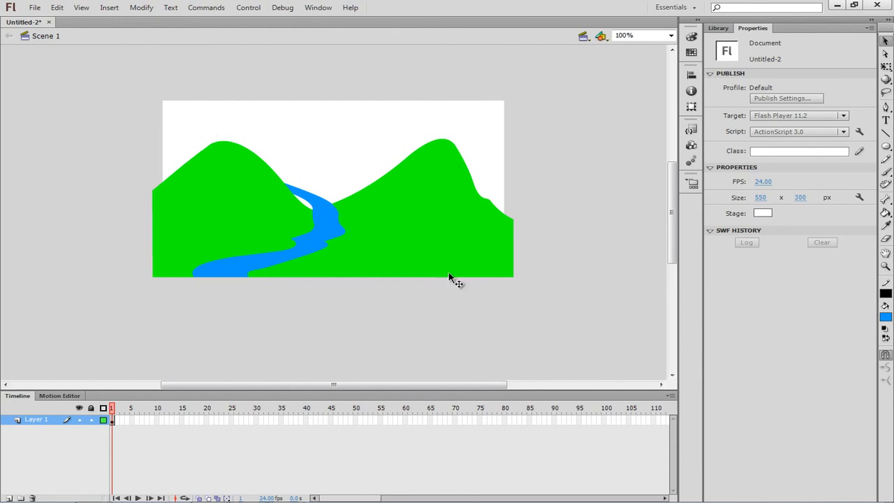
# - Start saving the document and browse to the Adobe_Flash_CS6_Recordings folder on drive J:
pyautogui.click(35, 8)
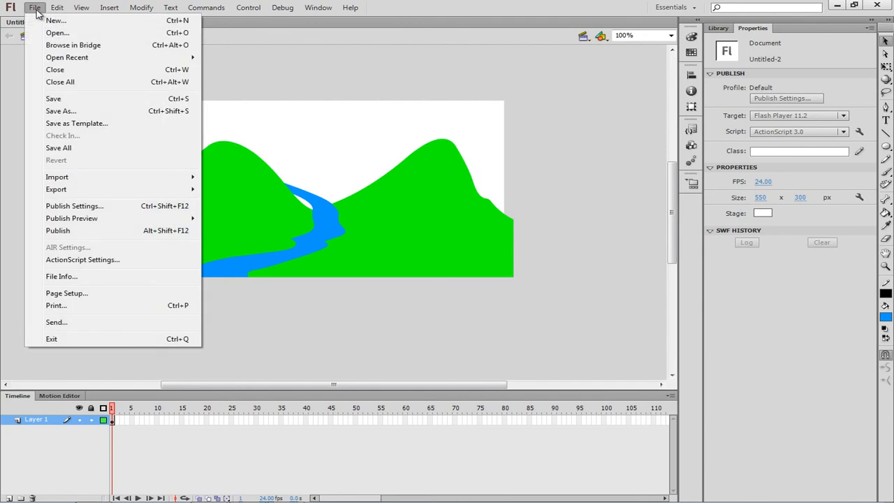
pyautogui.click(55, 99)
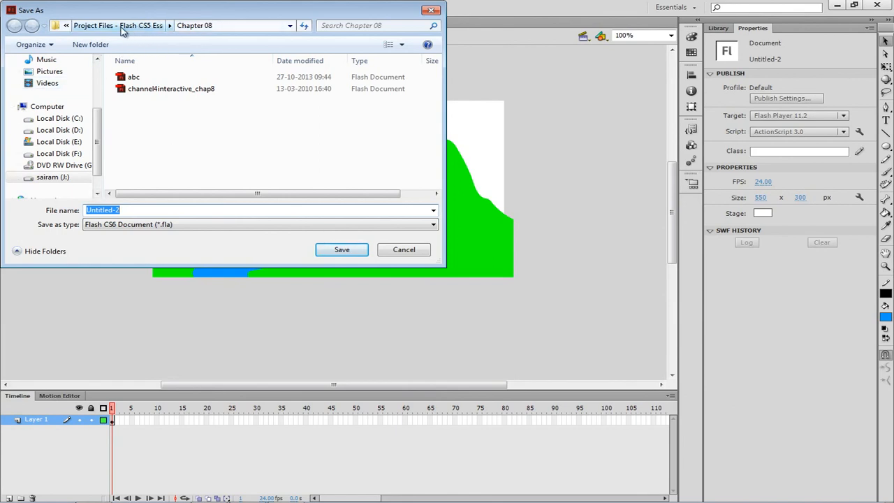
pyautogui.click(290, 26)
pyautogui.click(183, 113)
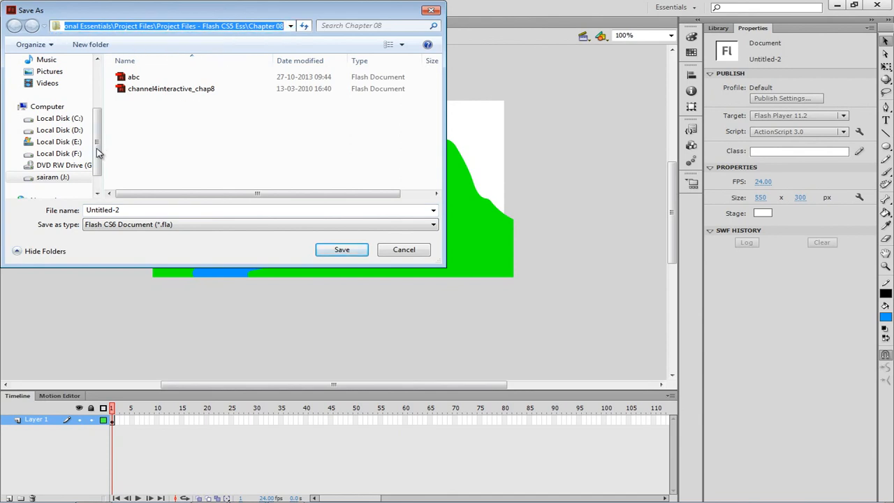
pyautogui.click(64, 178)
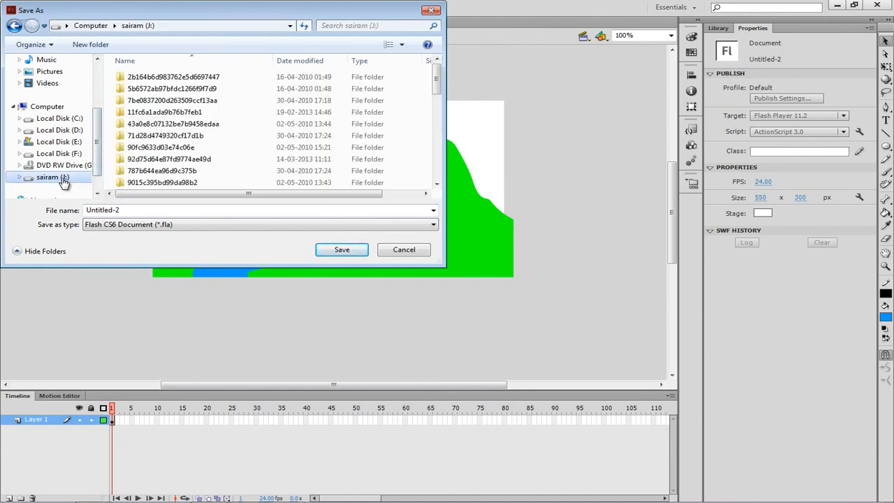
pyautogui.click(438, 170)
pyautogui.click(438, 169)
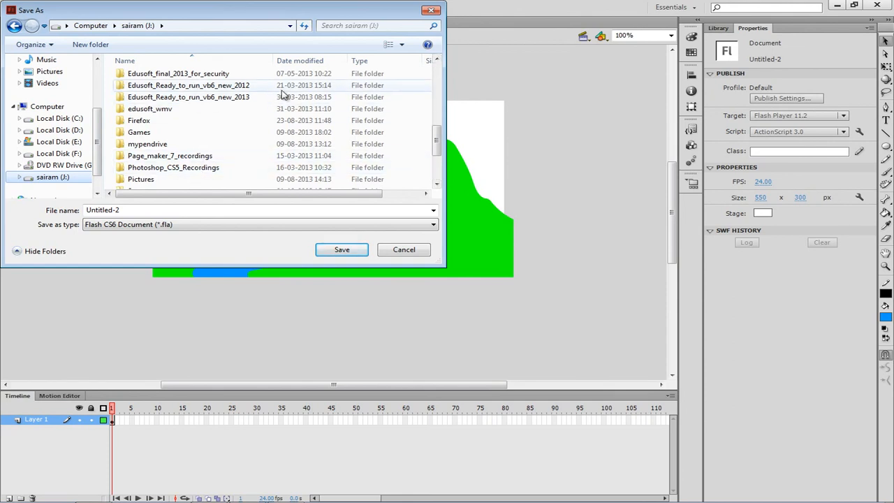
pyautogui.click(435, 89)
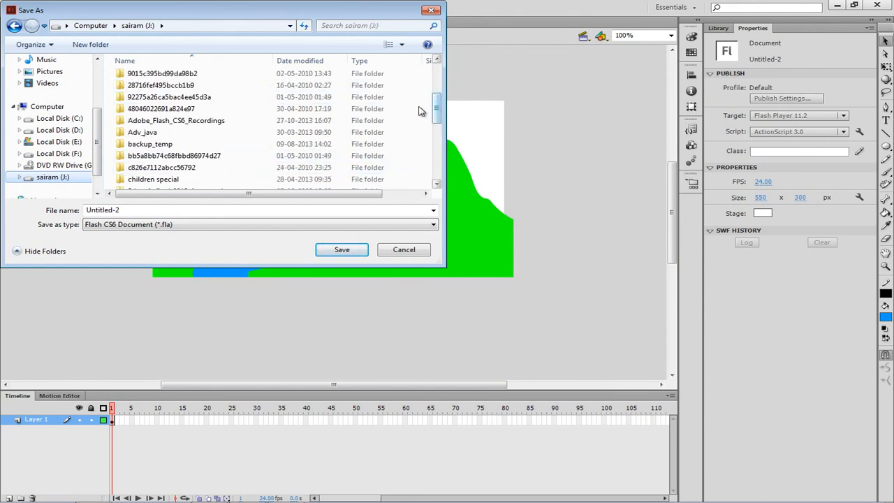
pyautogui.doubleClick(229, 122)
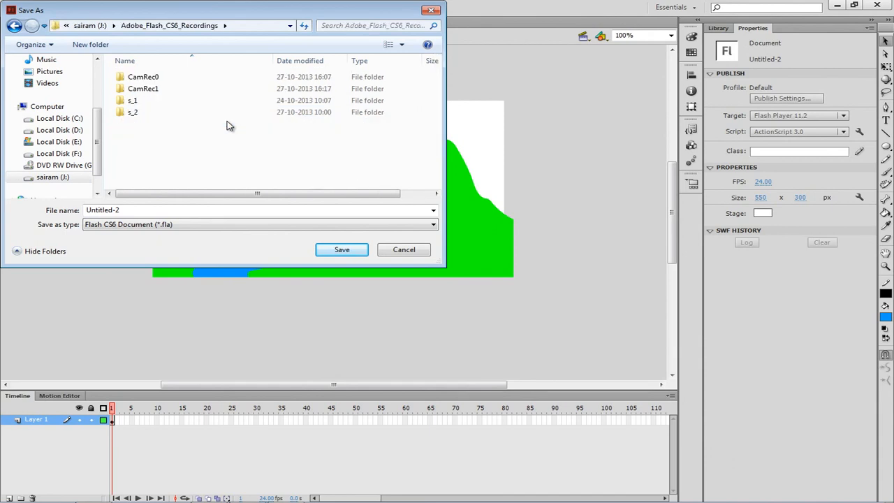
# - Name the file hills and save it as a Flash CS6 document
pyautogui.doubleClick(160, 210)
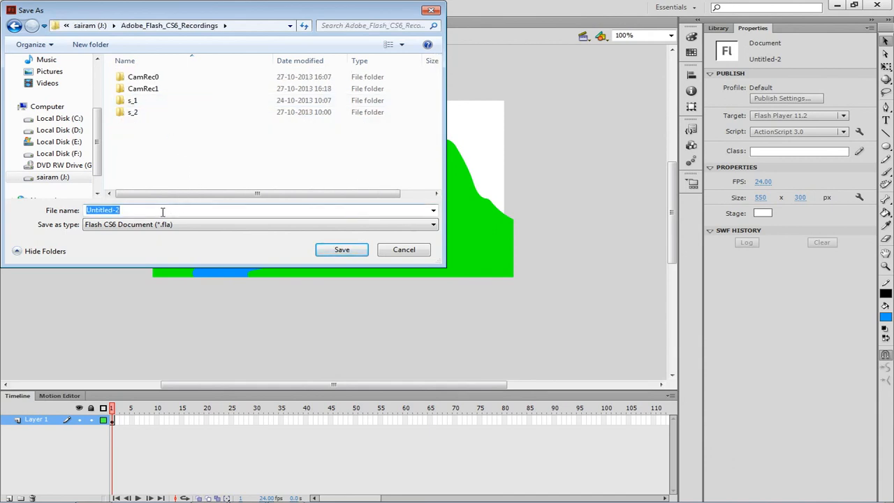
pyautogui.write('hills')
pyautogui.click(341, 251)
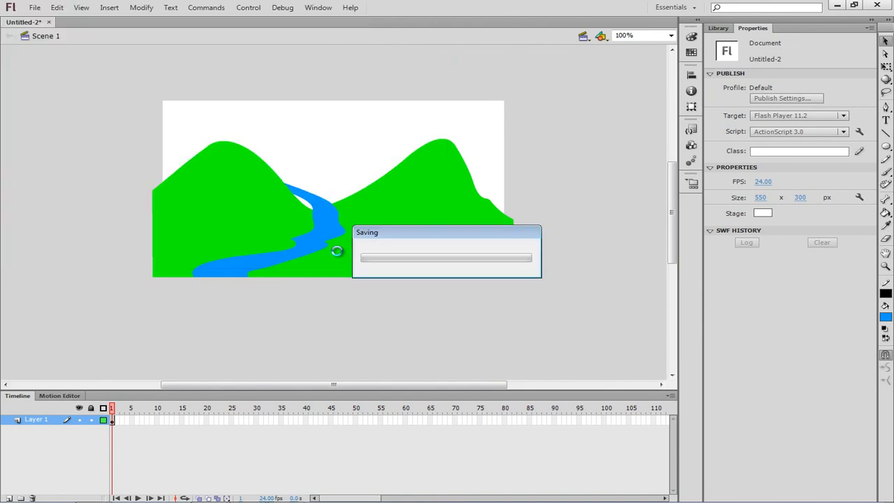